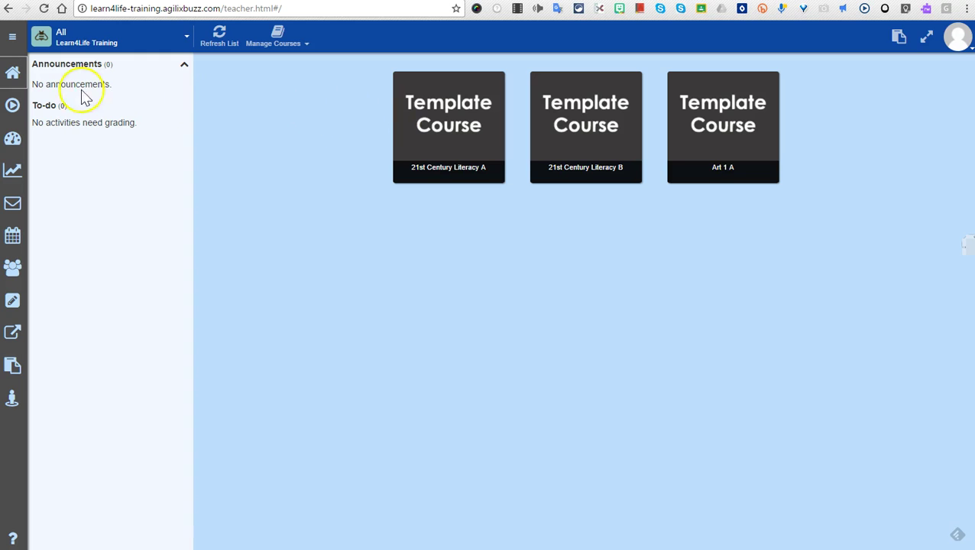
# - Open the 21st Century Literacy A course for editing and open the Digital Library to add content to its syllabus
pyautogui.click(458, 113)
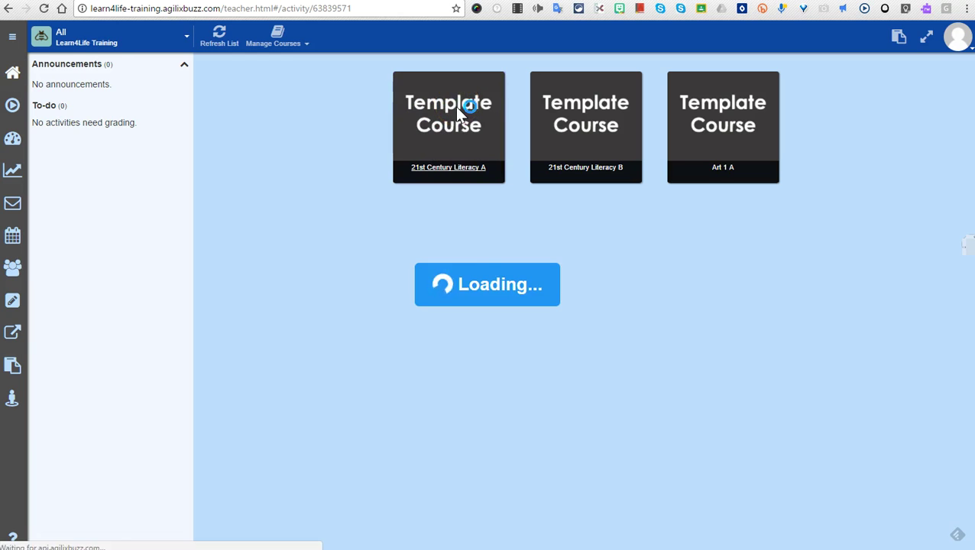
pyautogui.click(13, 302)
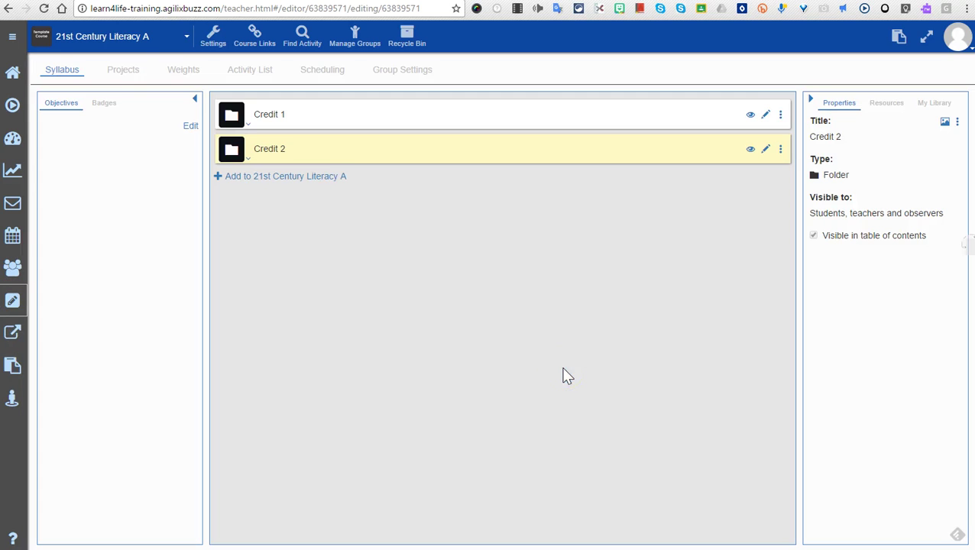
pyautogui.click(242, 181)
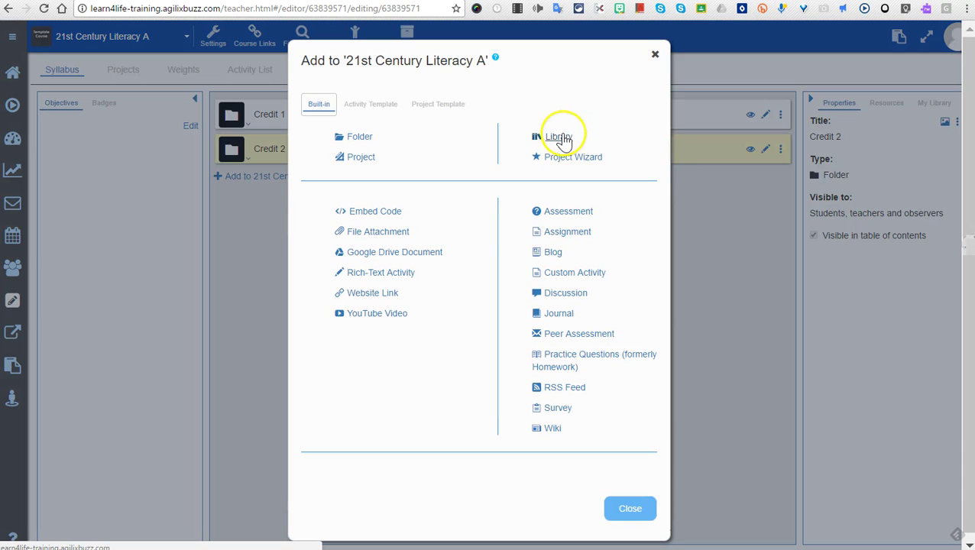
pyautogui.click(560, 140)
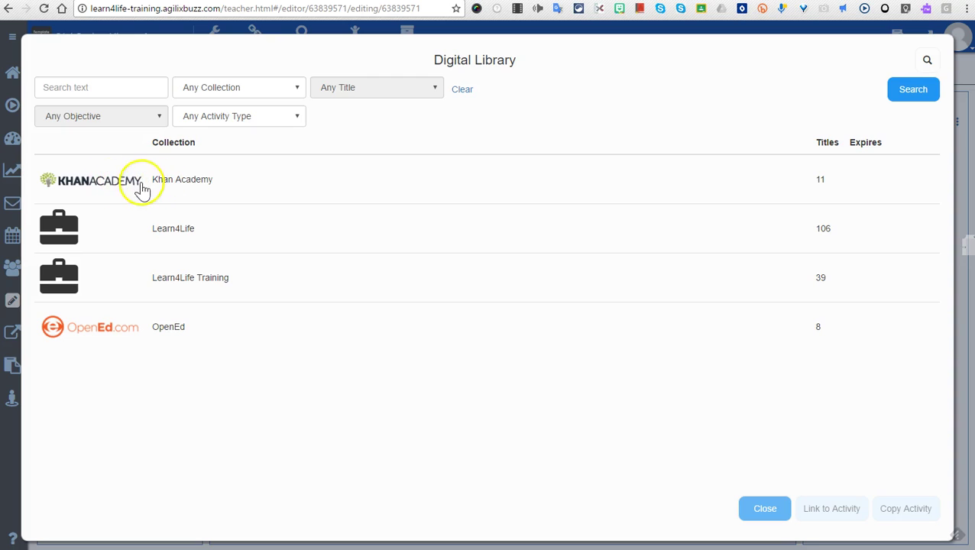
# - Browse Learn4Life's Collections G11 Teacher Content to the Student Edition folder of Lesson 1 in Collection 1: Coming to America
pyautogui.click(178, 239)
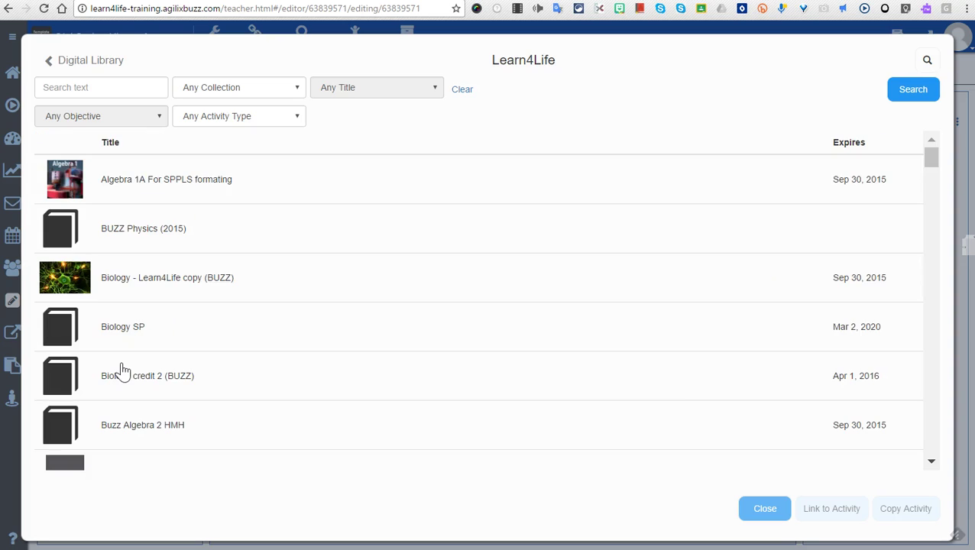
pyautogui.scroll(-8, 122, 371)
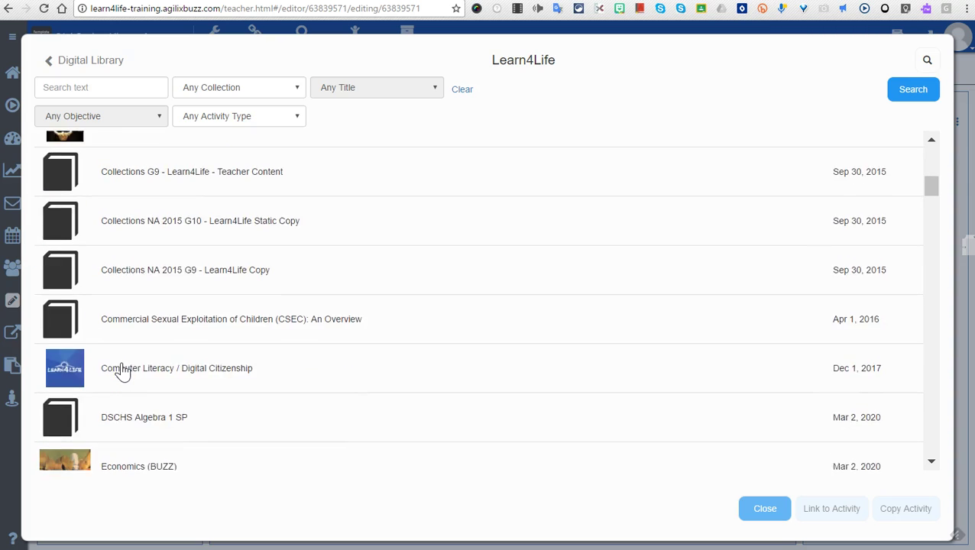
pyautogui.scroll(3, 122, 372)
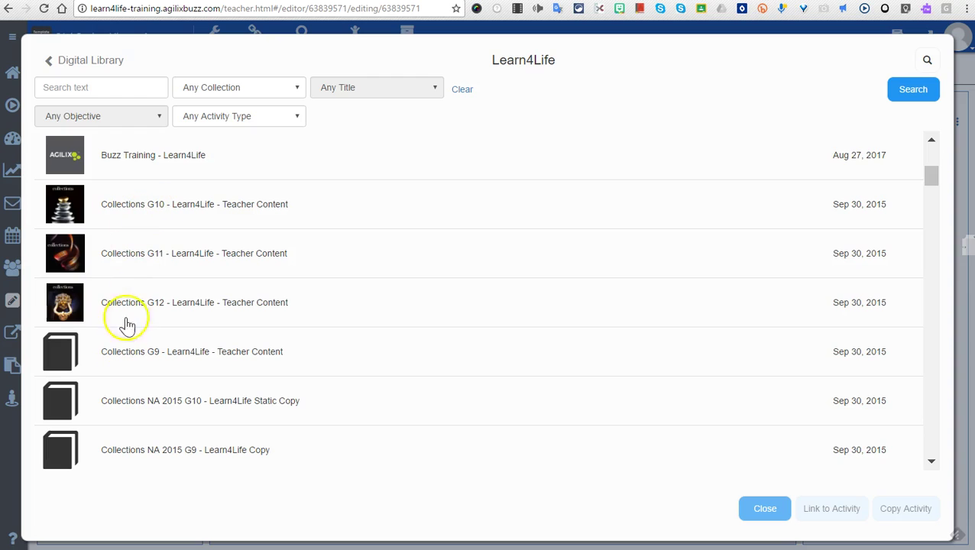
pyautogui.click(133, 260)
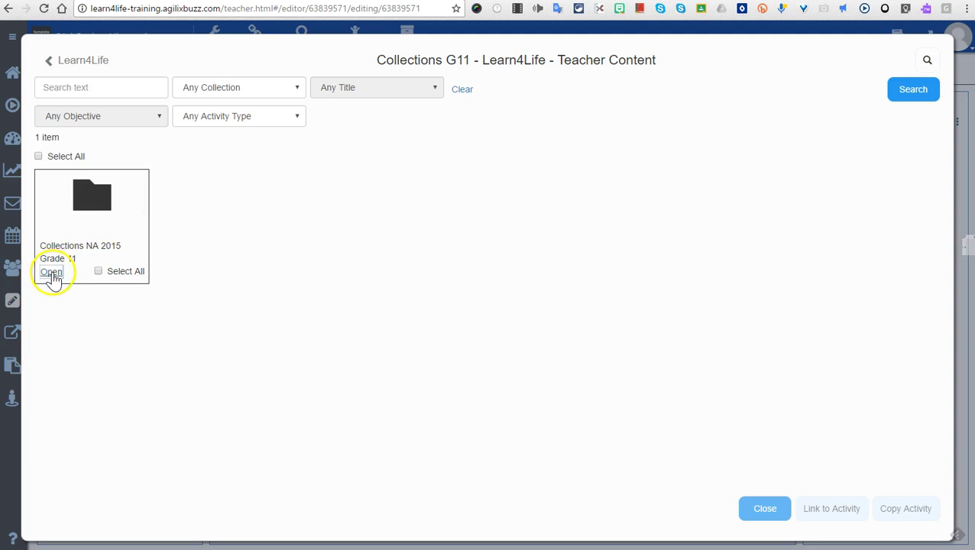
pyautogui.click(51, 272)
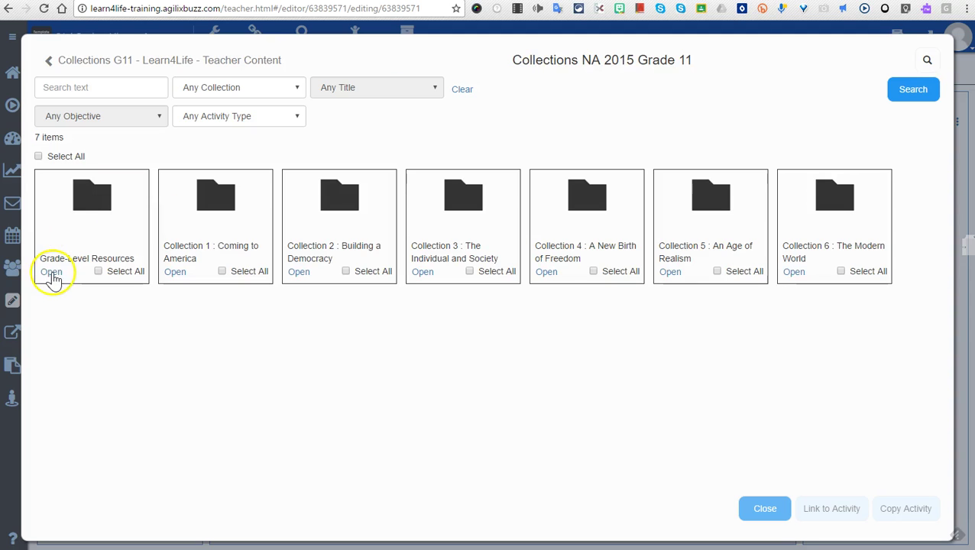
pyautogui.click(175, 273)
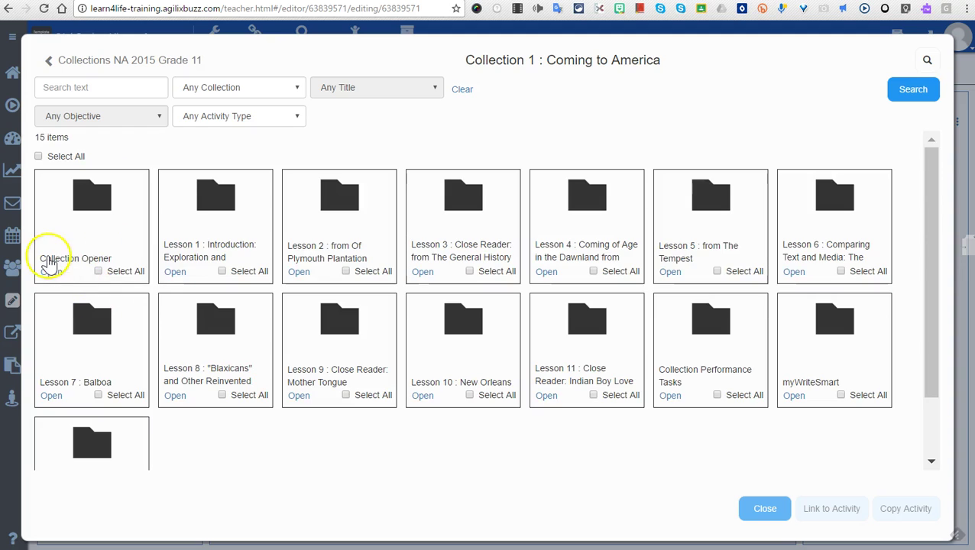
pyautogui.click(175, 272)
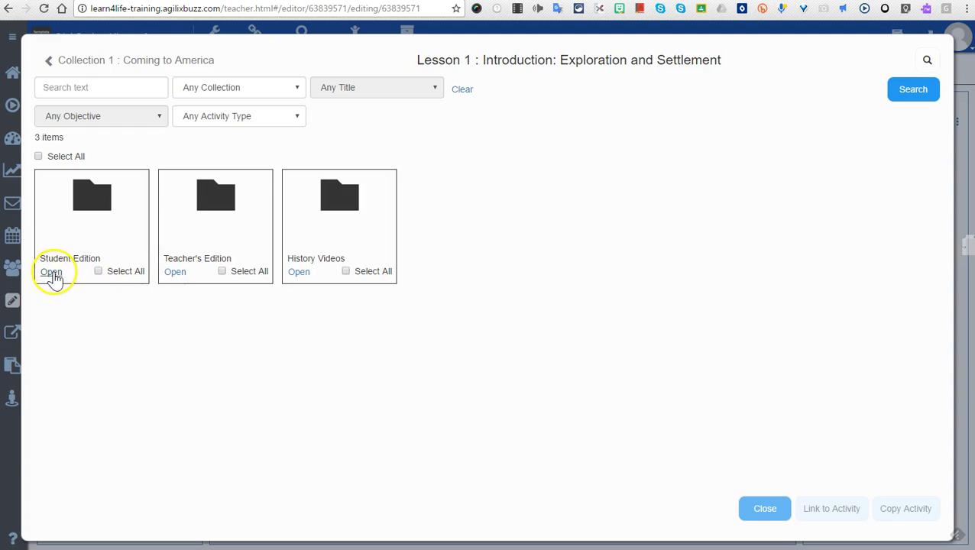
pyautogui.click(52, 273)
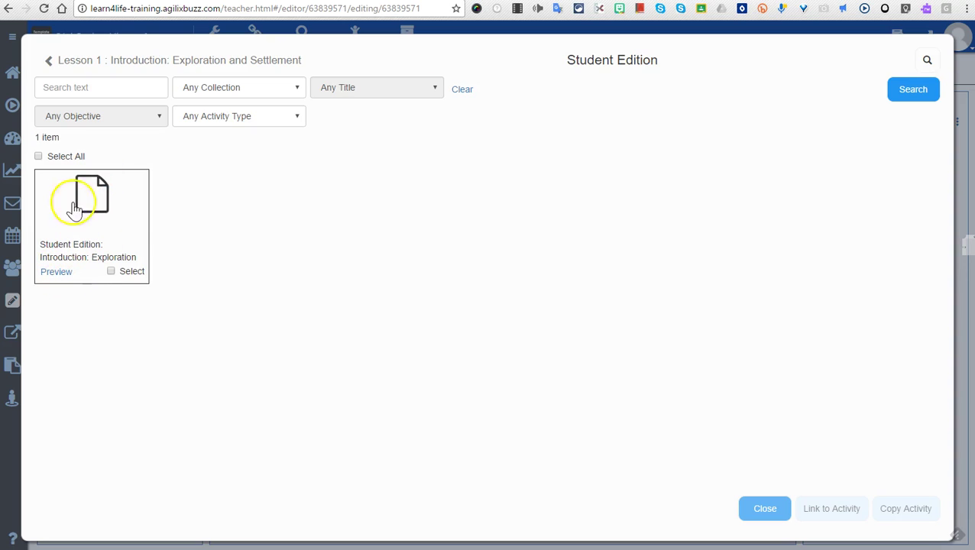
# - View the Lesson 3 Close Reader folder in Collection 1, and return to the top level of Collections G11
pyautogui.click(46, 61)
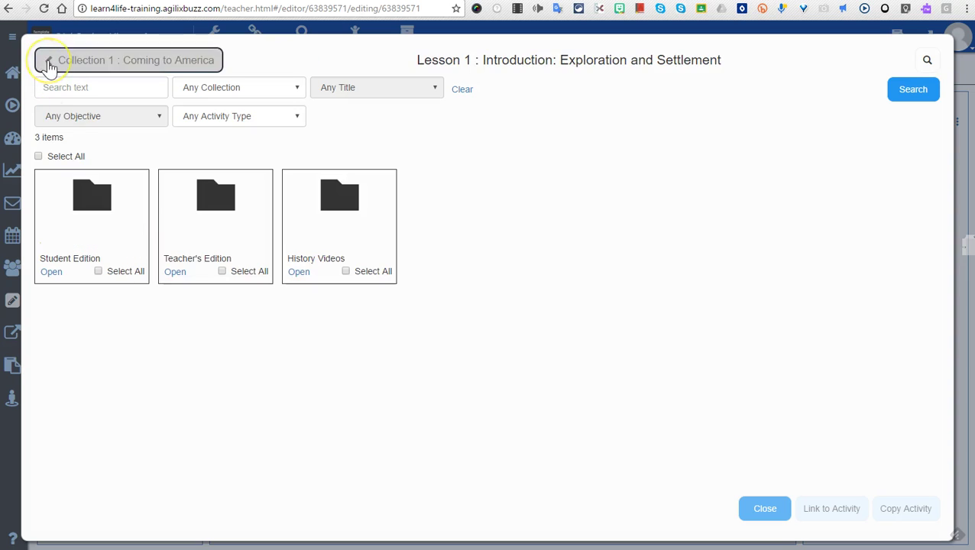
pyautogui.click(47, 63)
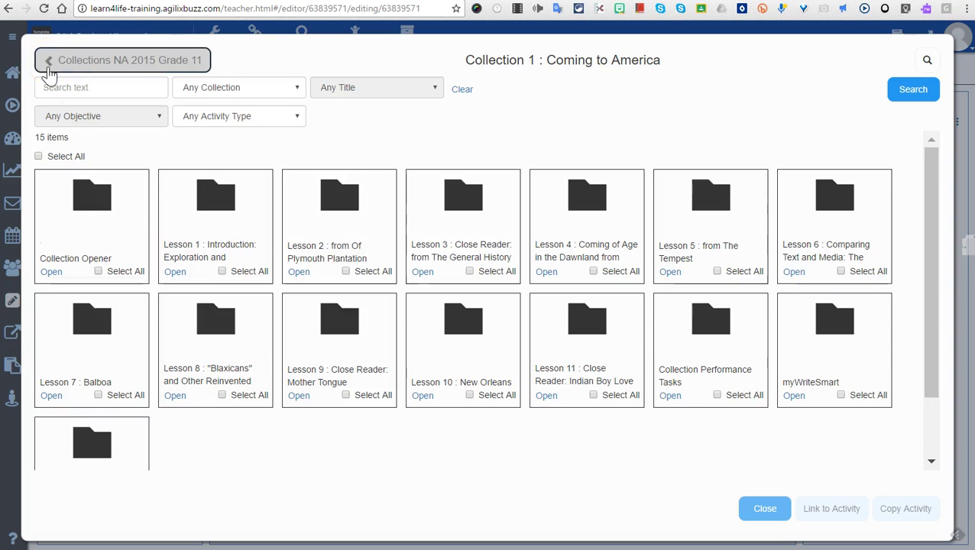
pyautogui.click(423, 272)
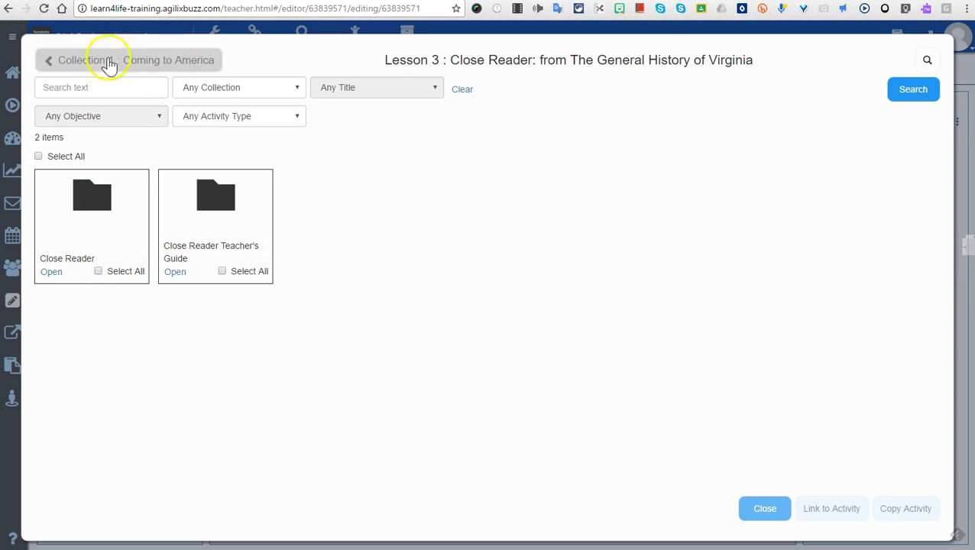
pyautogui.click(48, 63)
pyautogui.click(48, 64)
pyautogui.click(48, 64)
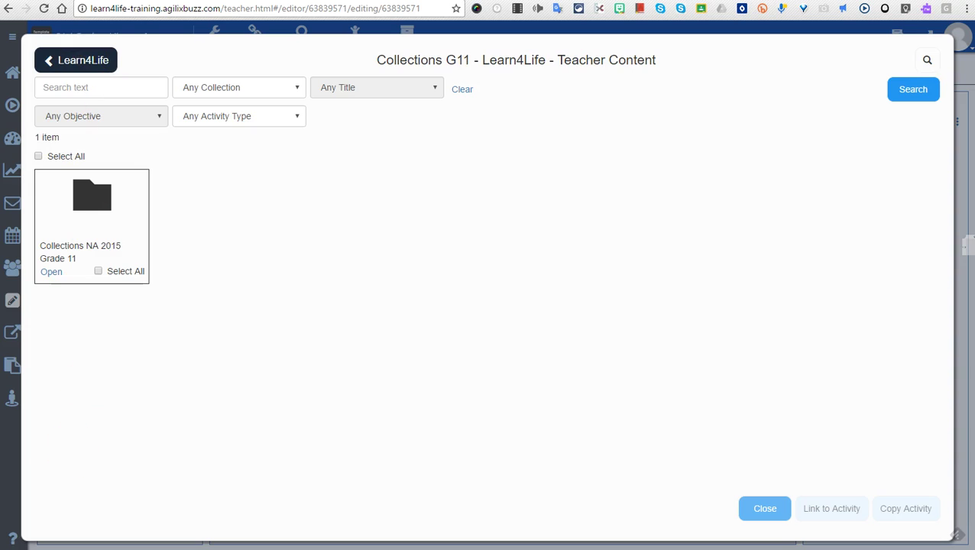
# - Reopen the Student Edition folder of Lesson 1 in Collection 1: Coming to America from Collections NA 2015 Grade 11
pyautogui.click(51, 271)
pyautogui.click(176, 273)
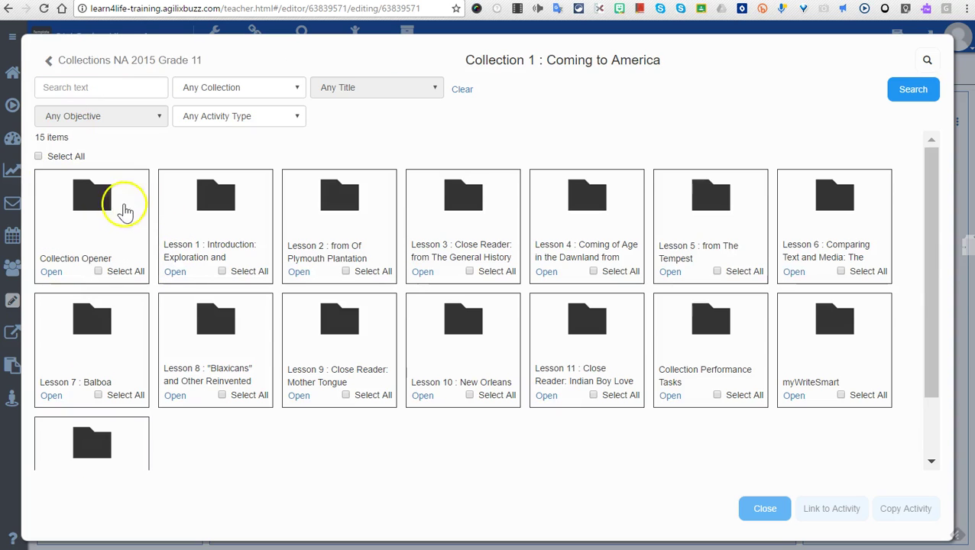
pyautogui.click(173, 273)
pyautogui.click(52, 272)
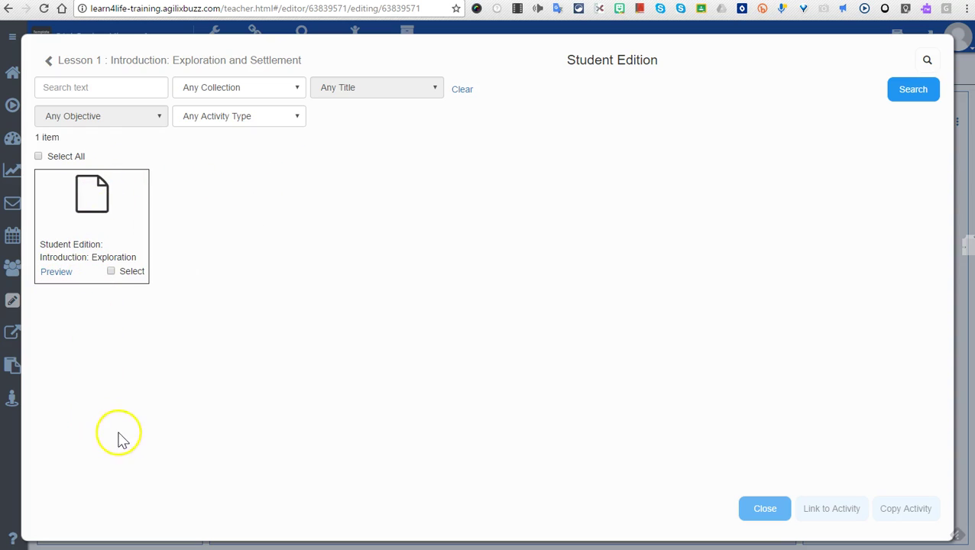
# - Copy the Student Edition: Introduction: Exploration activity from the library into the course and dismiss the completion dialog
pyautogui.click(112, 272)
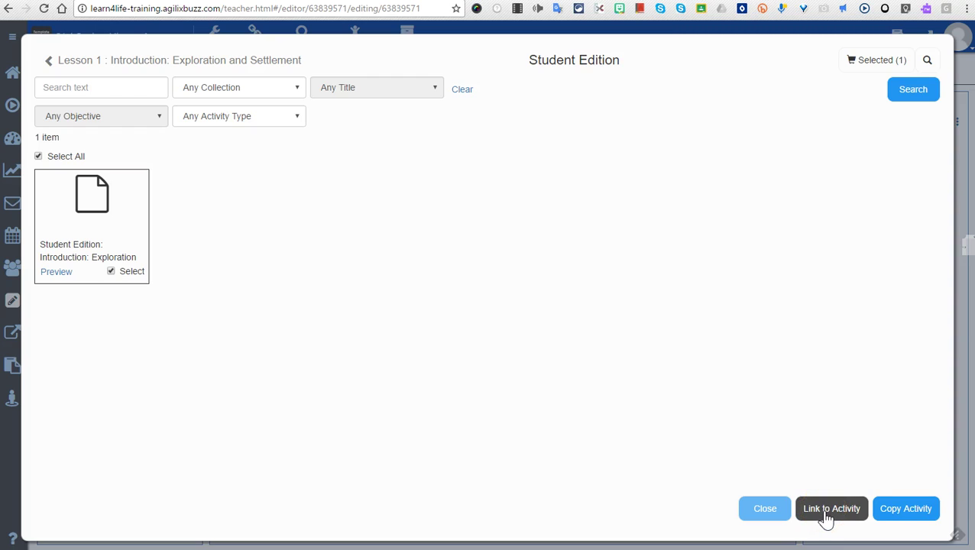
pyautogui.click(908, 520)
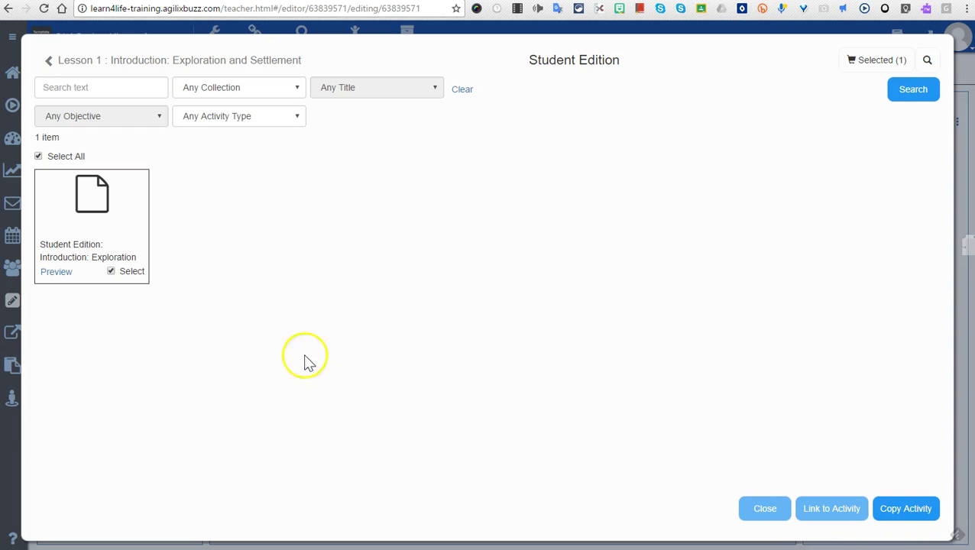
pyautogui.click(899, 518)
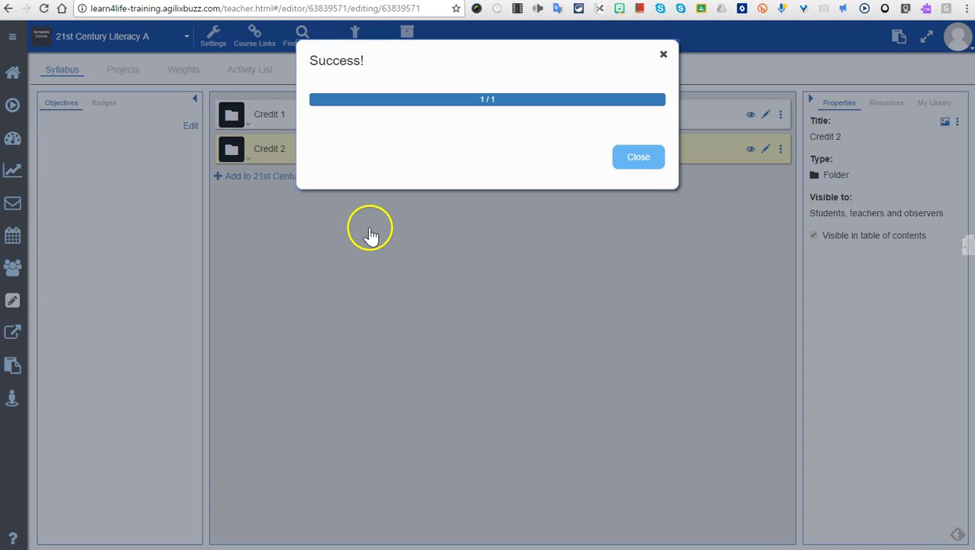
pyautogui.click(652, 164)
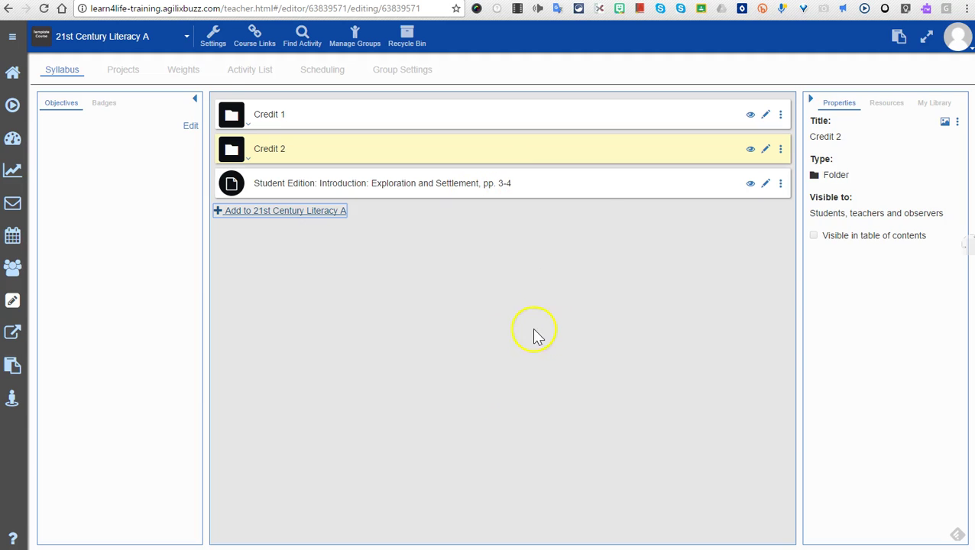
# - View the Student Edition: Introduction: Exploration and Settlement activity in the course and launch its content link
pyautogui.click(578, 191)
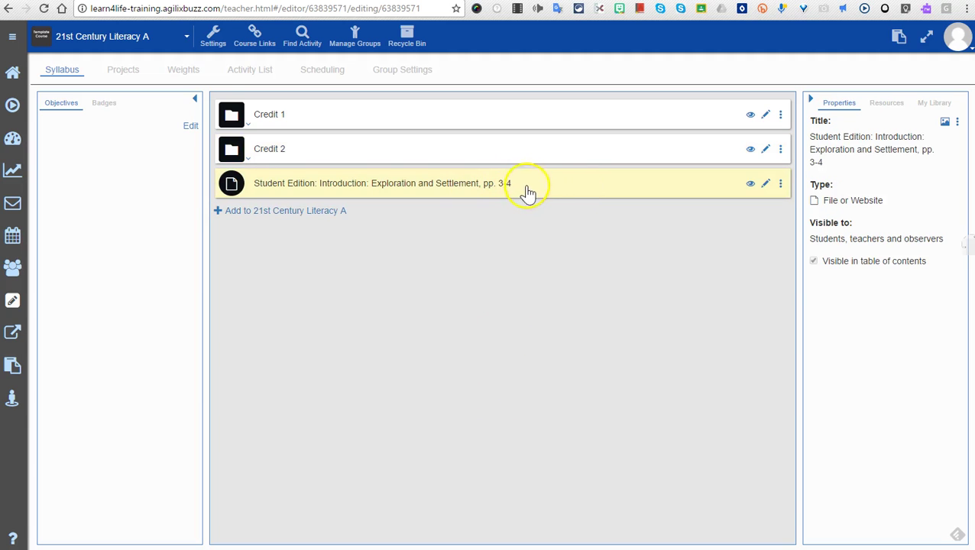
pyautogui.click(945, 124)
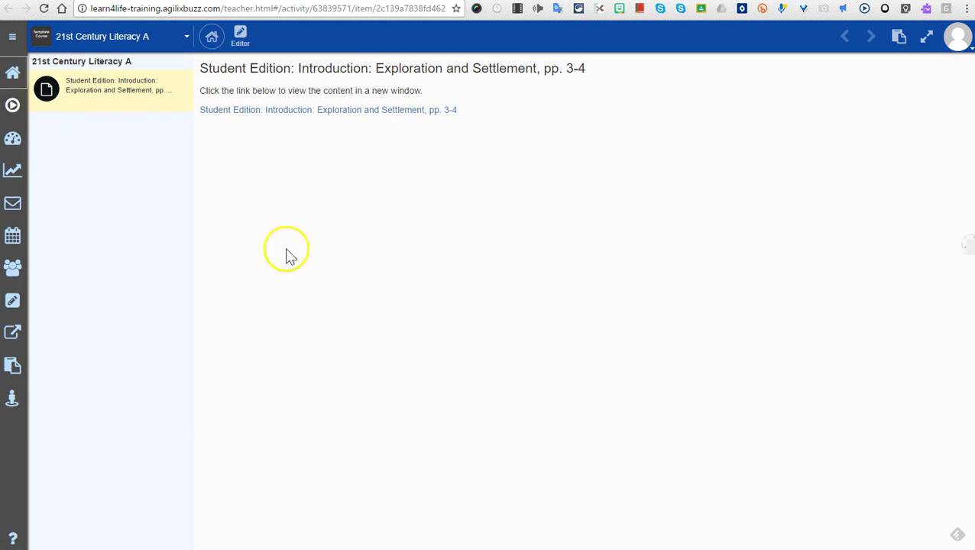
pyautogui.click(338, 112)
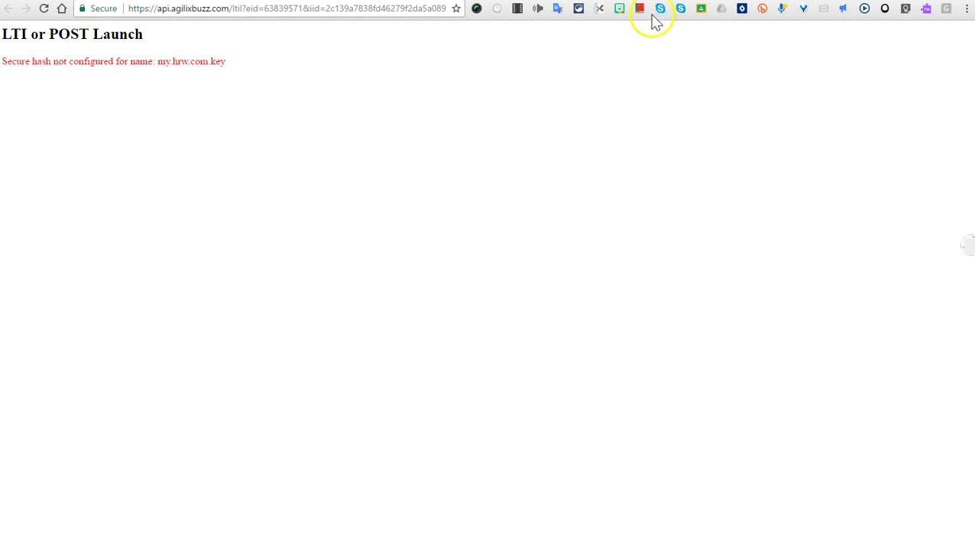
# - Highlight the key name in the LTI launch page's red message and return to the course syllabus
pyautogui.moveTo(157, 61); pyautogui.dragTo(217, 61)
pyautogui.click(237, 61)
pyautogui.moveTo(161, 61); pyautogui.dragTo(229, 65)
pyautogui.click(209, 61)
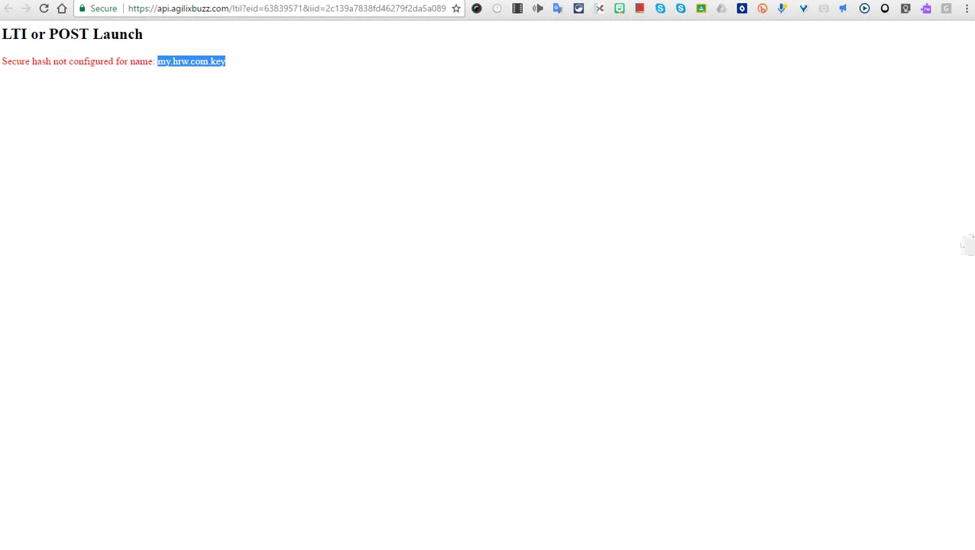
pyautogui.hotkey('ctrl', 'w')
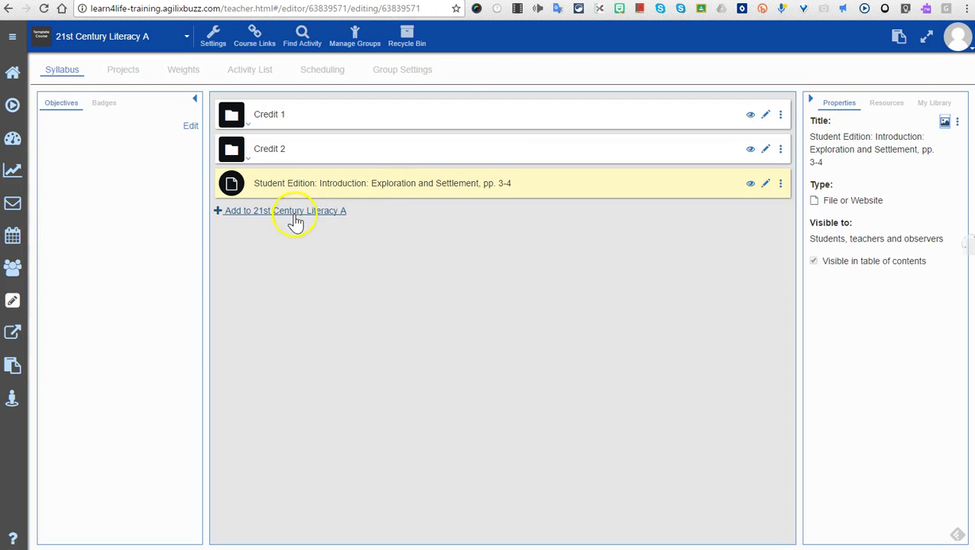
# - Reopen the Digital Library to add more content to the 21st Century Literacy A syllabus
pyautogui.click(303, 217)
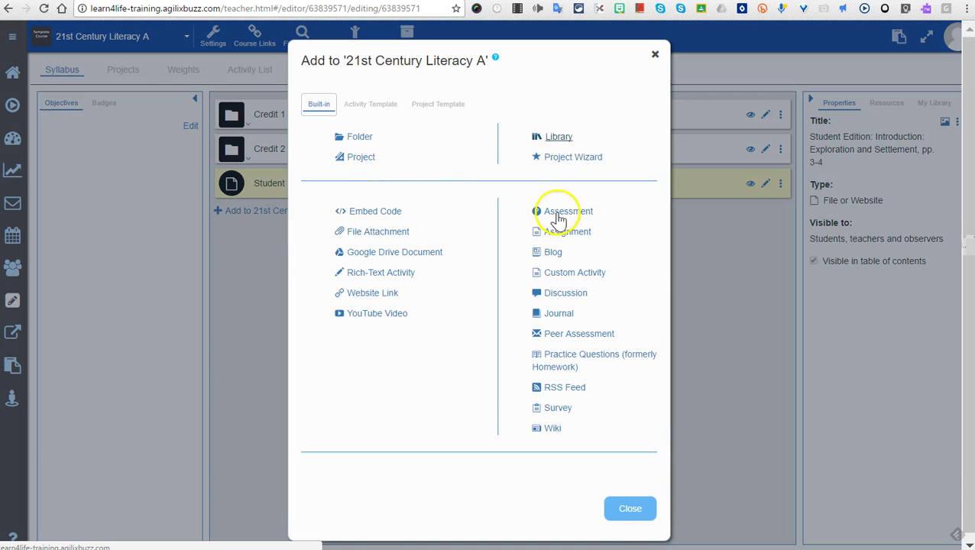
pyautogui.click(627, 511)
pyautogui.click(260, 220)
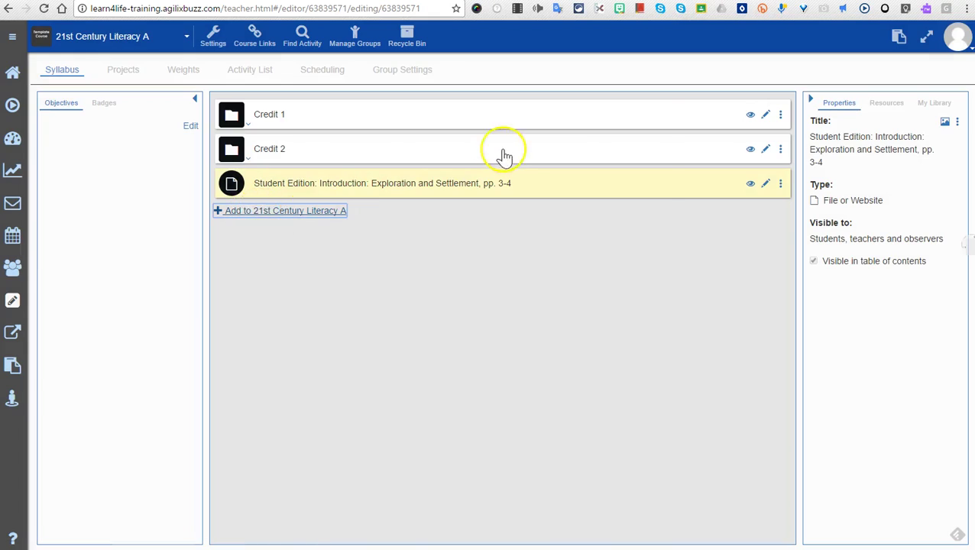
pyautogui.click(565, 136)
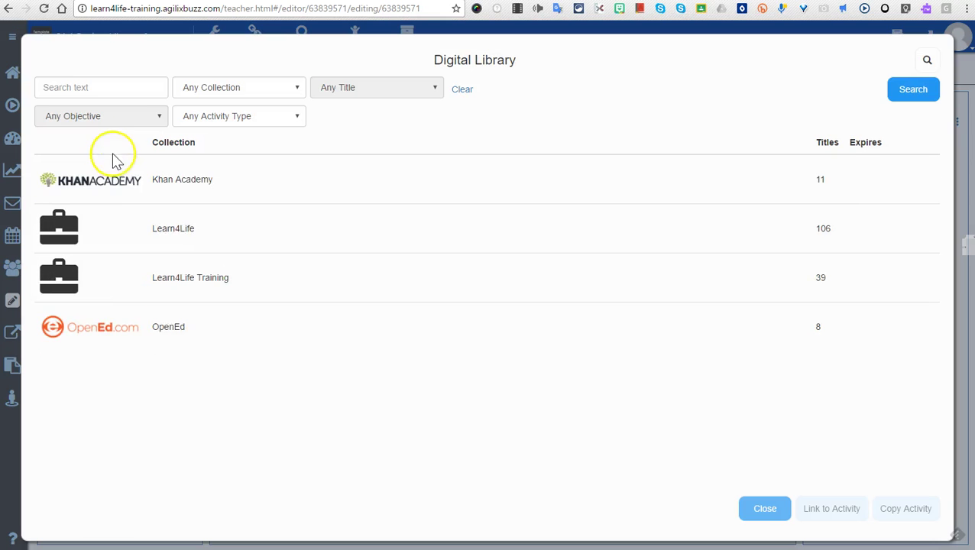
# - Browse the Learn4Life library through Collections G12, Collections NA 2015 Grade 12 and Collection 1: Chasing Success to Lesson 2's Close Reader folder
pyautogui.click(167, 234)
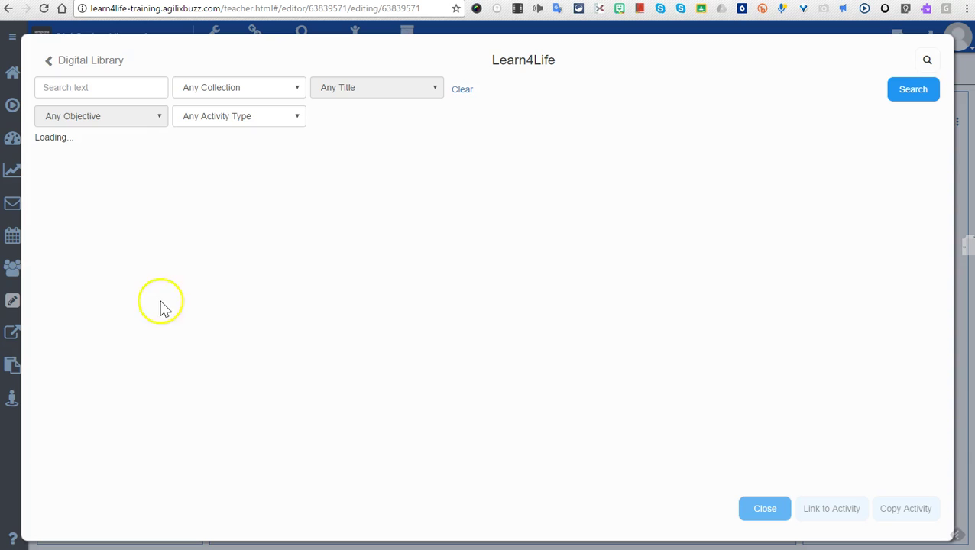
pyautogui.scroll(-5, 137, 380)
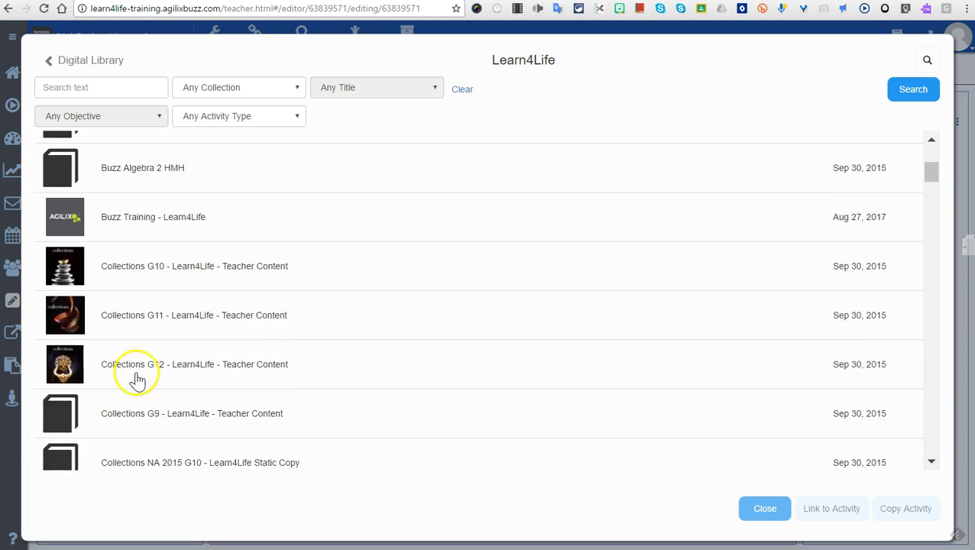
pyautogui.click(191, 176)
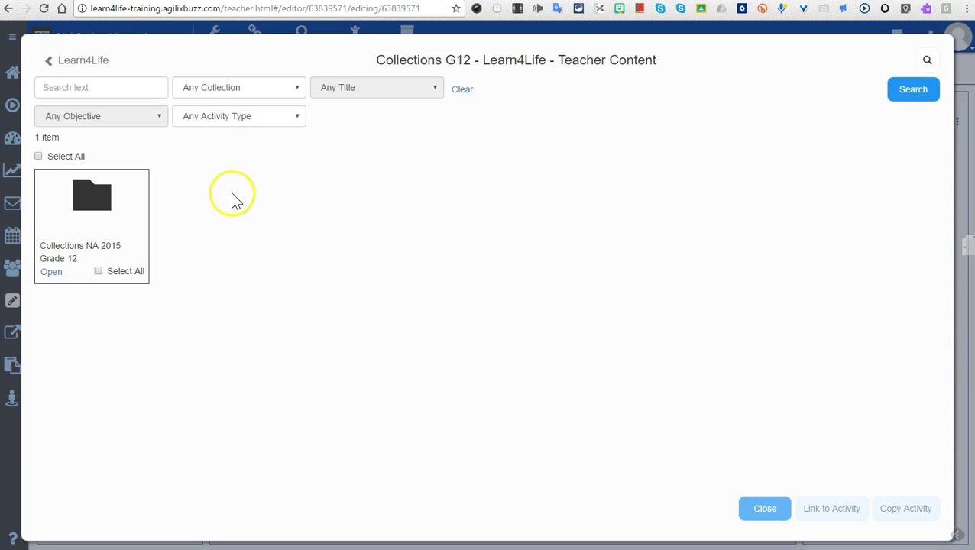
pyautogui.click(56, 273)
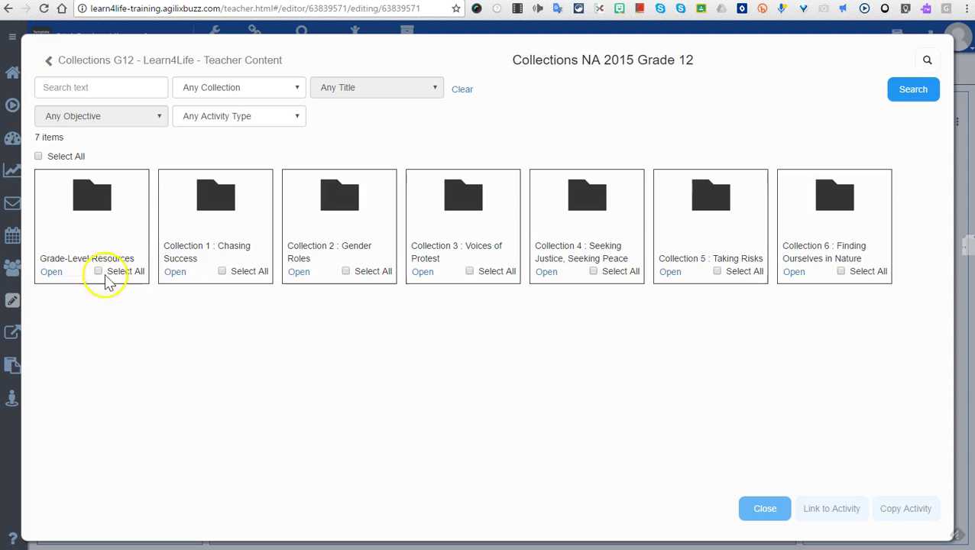
pyautogui.click(175, 273)
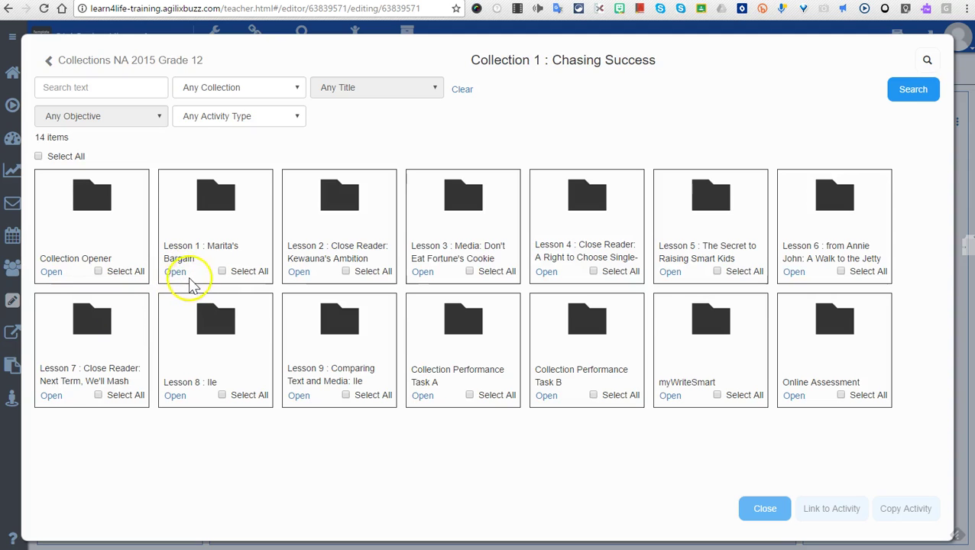
pyautogui.click(299, 273)
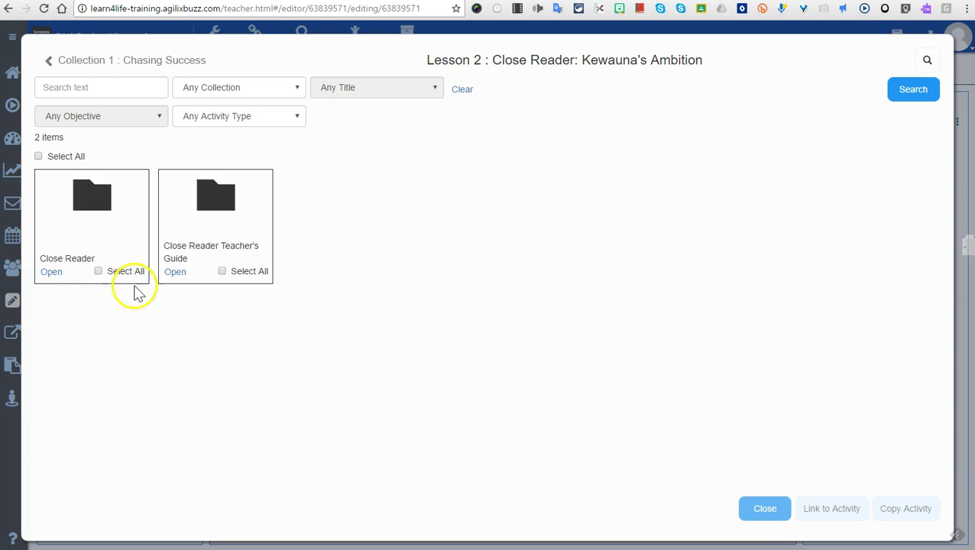
pyautogui.click(51, 273)
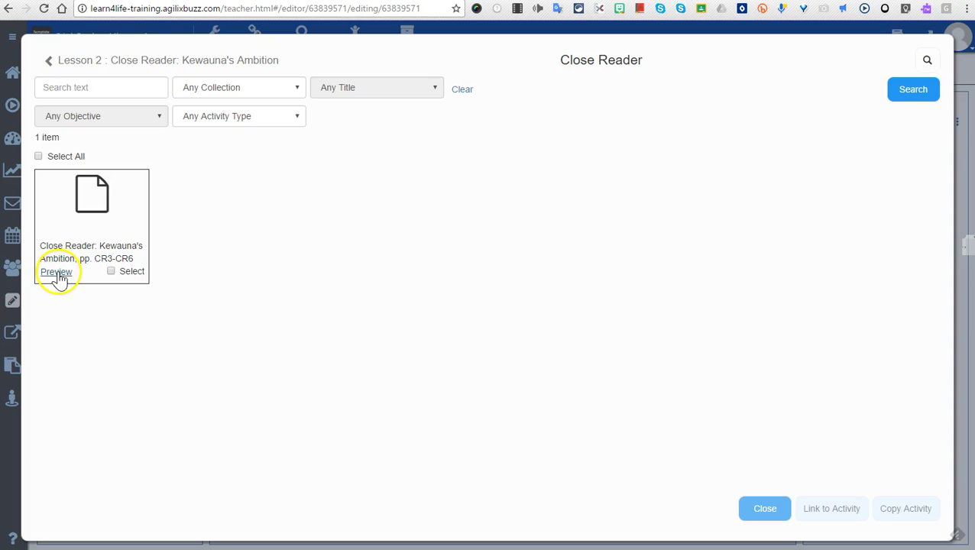
# - Preview the activity Close Reader: Kewauna's Ambition, pp. CR3-CR6 and open its content link
pyautogui.click(56, 273)
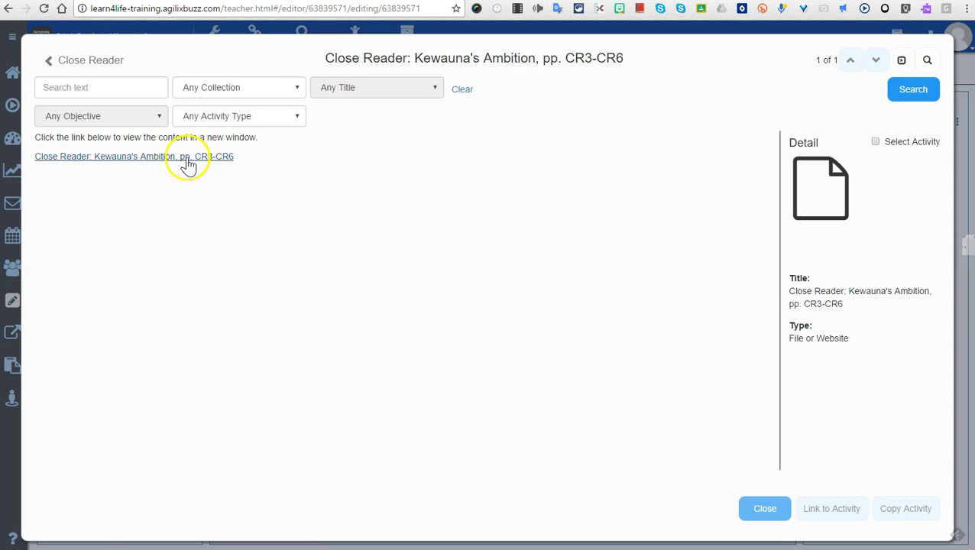
pyautogui.click(186, 162)
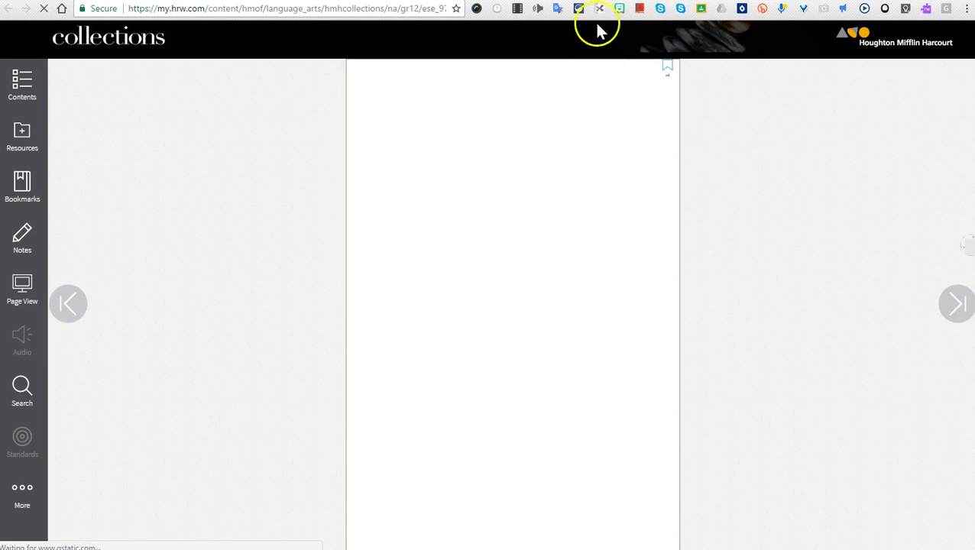
pyautogui.click(600, 1)
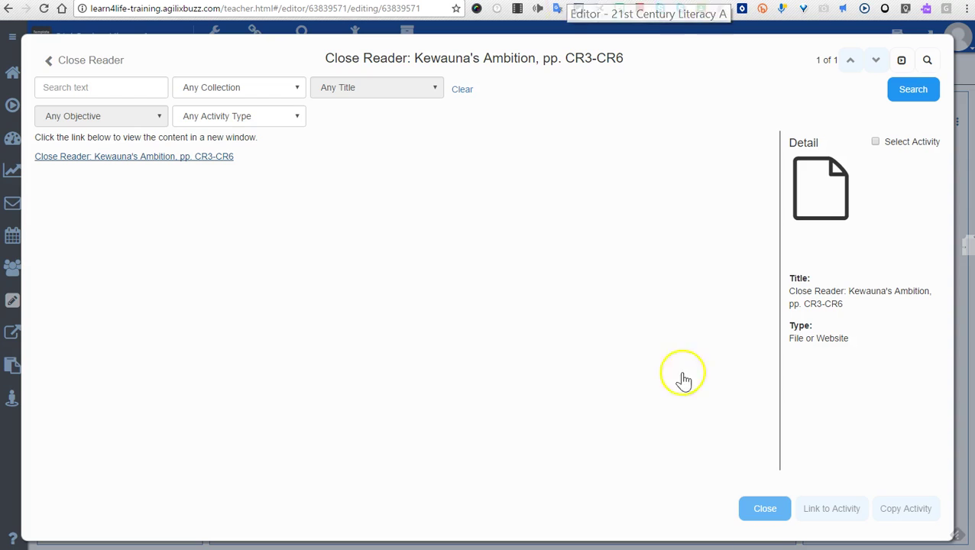
pyautogui.click(49, 59)
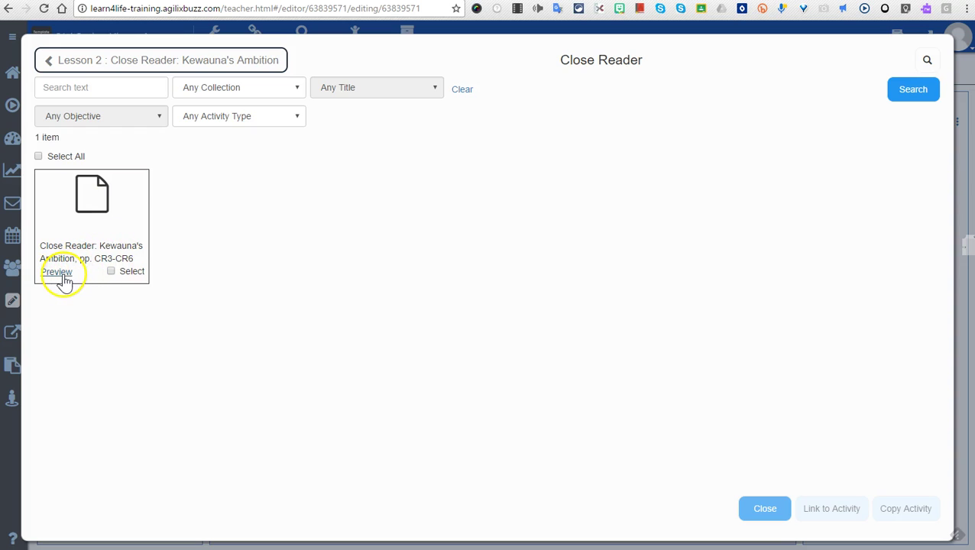
pyautogui.click(57, 272)
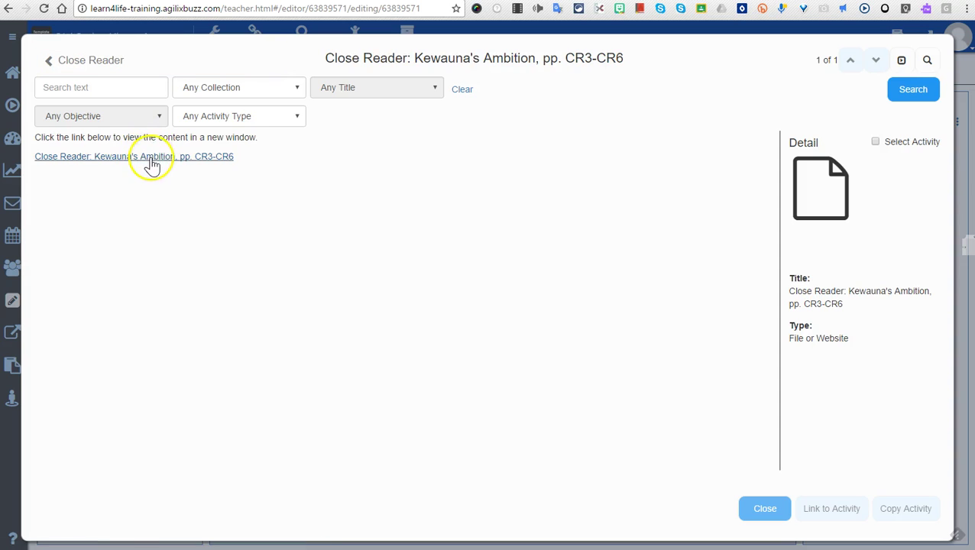
pyautogui.click(154, 163)
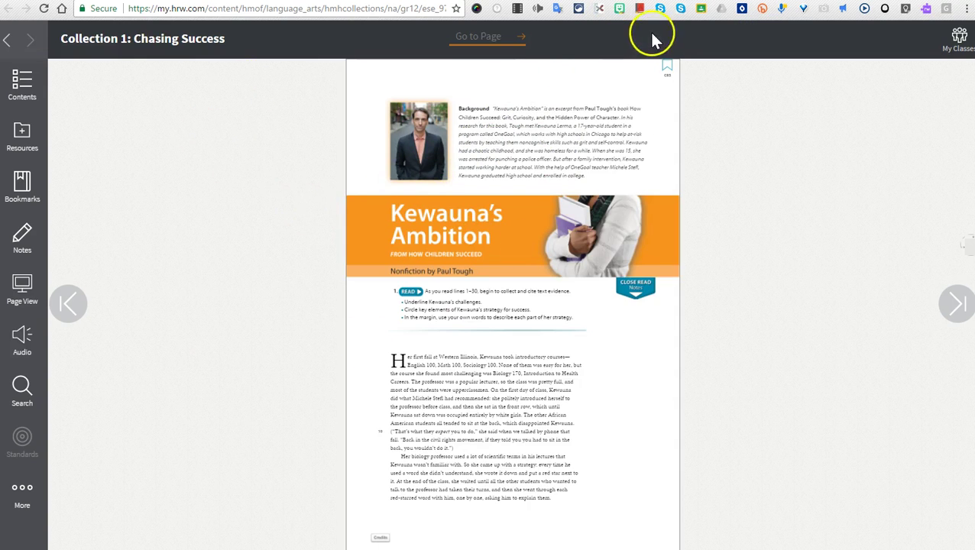
pyautogui.hotkey('ctrl', 'w')
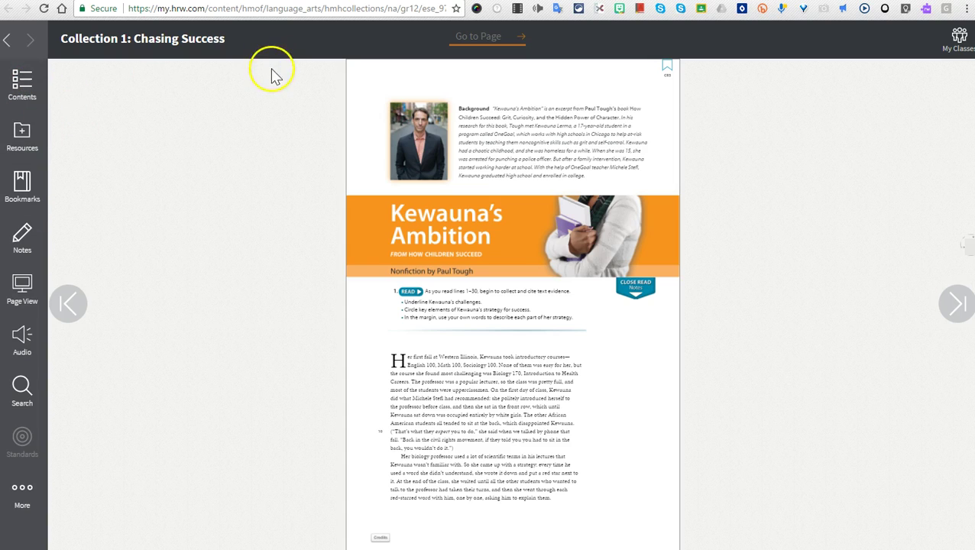
# - Select the web address of the Kewauna's Ambition reader page, then return to the course editor and close the Digital Library
pyautogui.click(386, 9)
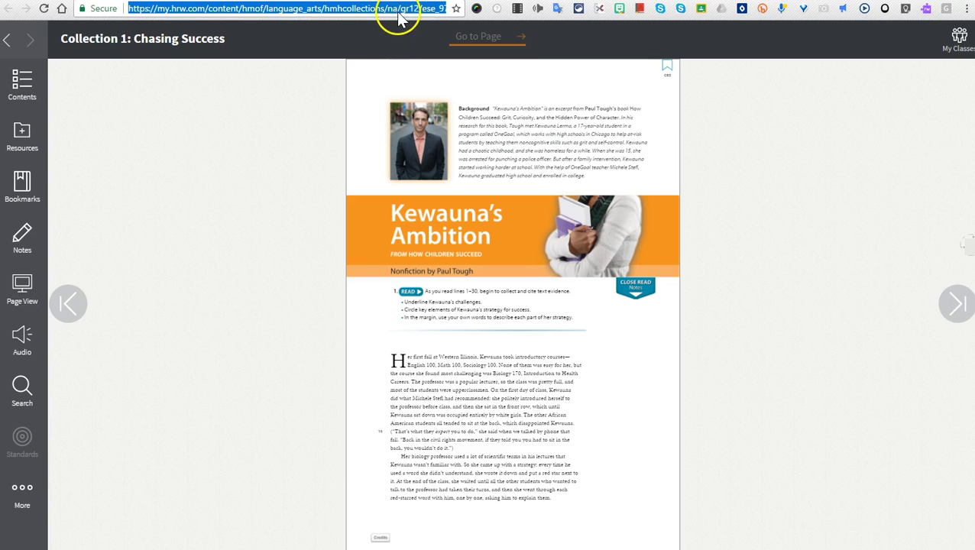
pyautogui.click(217, 136)
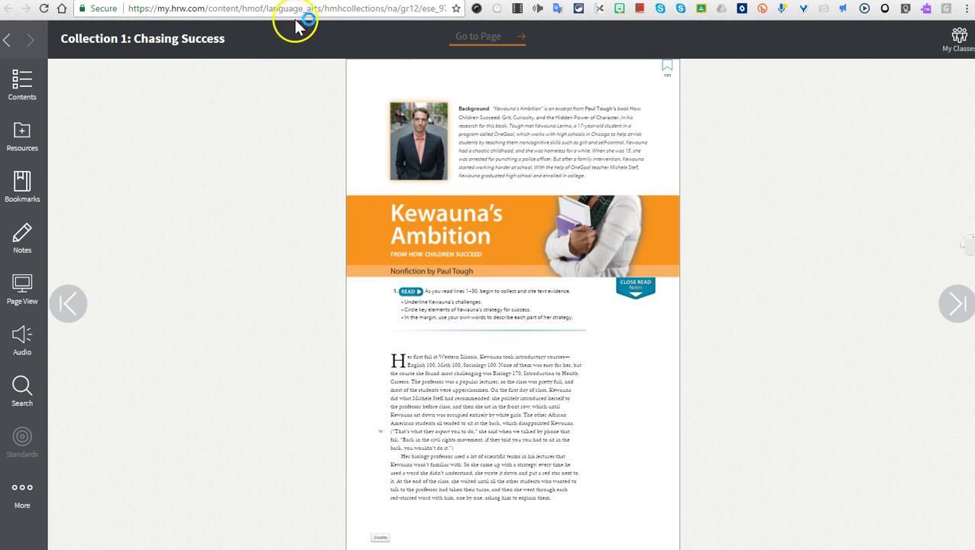
pyautogui.click(410, 9)
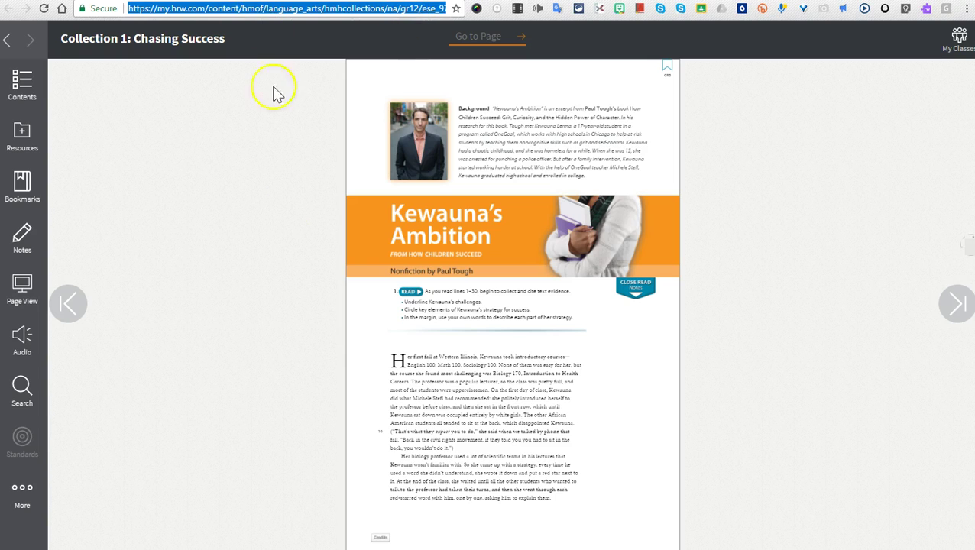
pyautogui.click(271, 9)
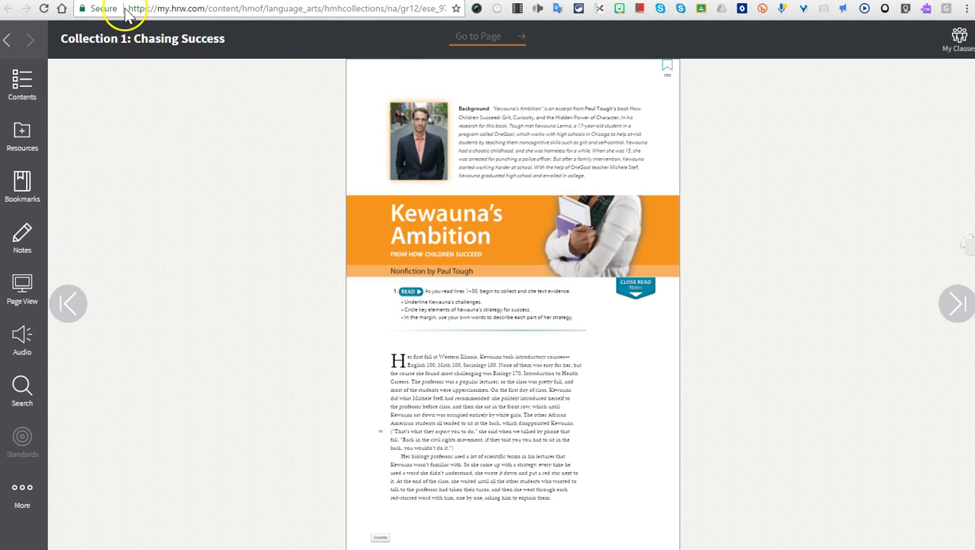
pyautogui.moveTo(195, 8); pyautogui.dragTo(598, 8)
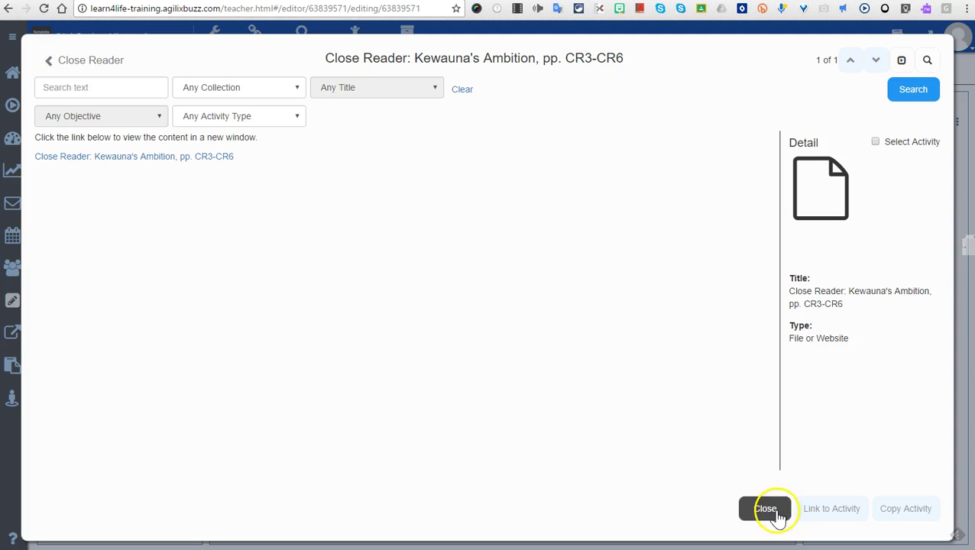
pyautogui.click(772, 516)
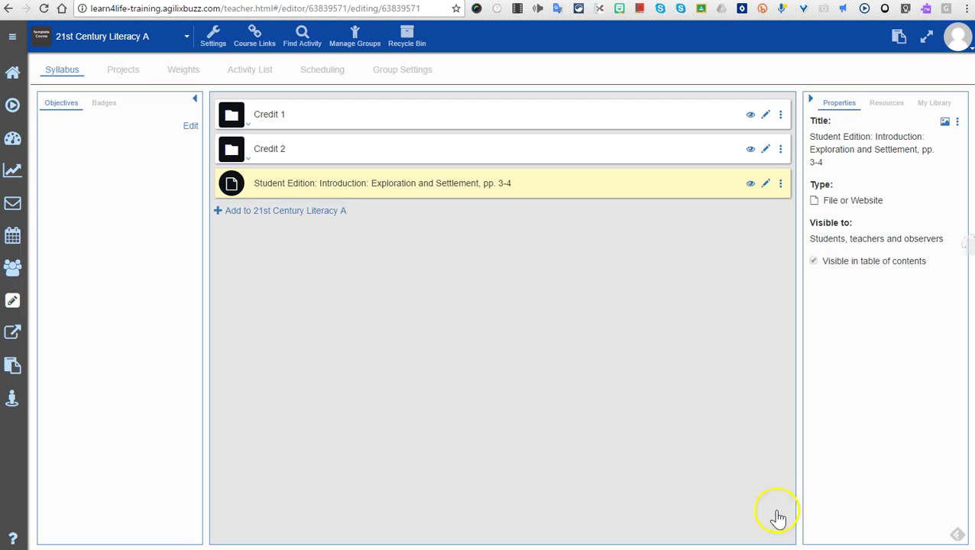
# - Start a new embed-code activity in 21st Century Literacy A and title it Reading Sample
pyautogui.click(313, 218)
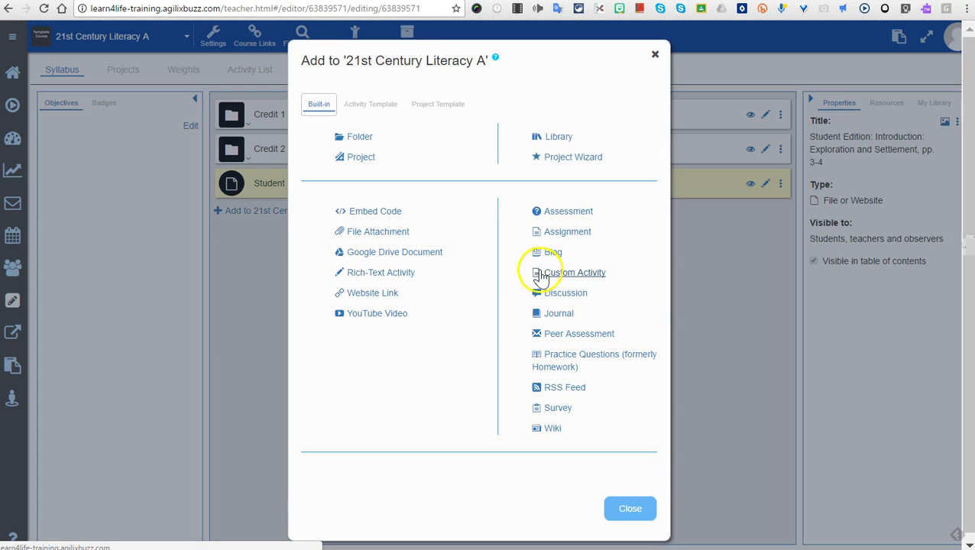
pyautogui.click(363, 217)
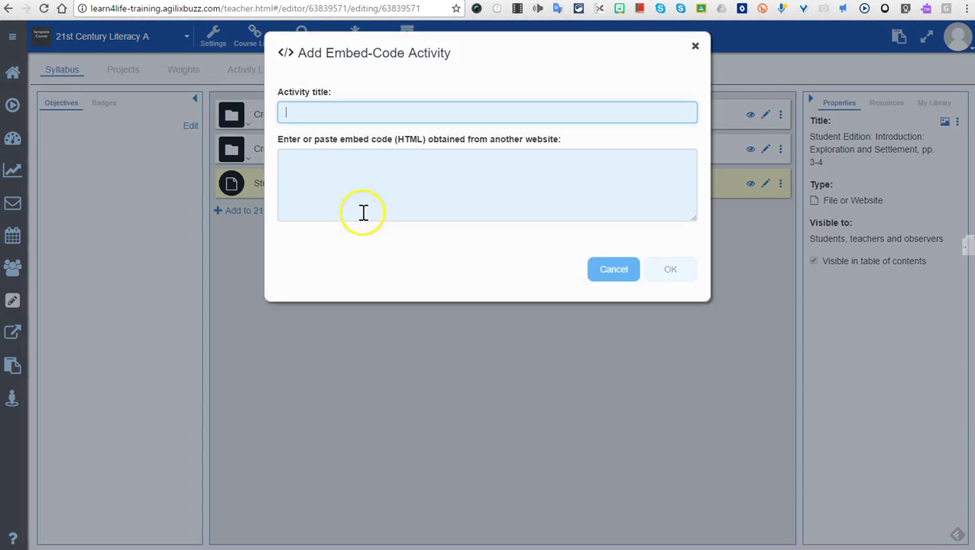
pyautogui.click(454, 131)
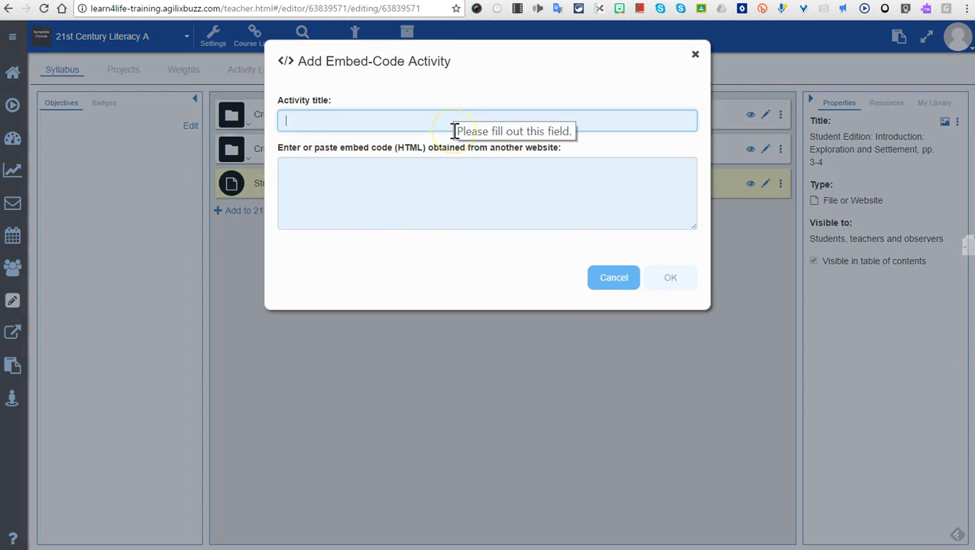
pyautogui.write('Reading Sample')
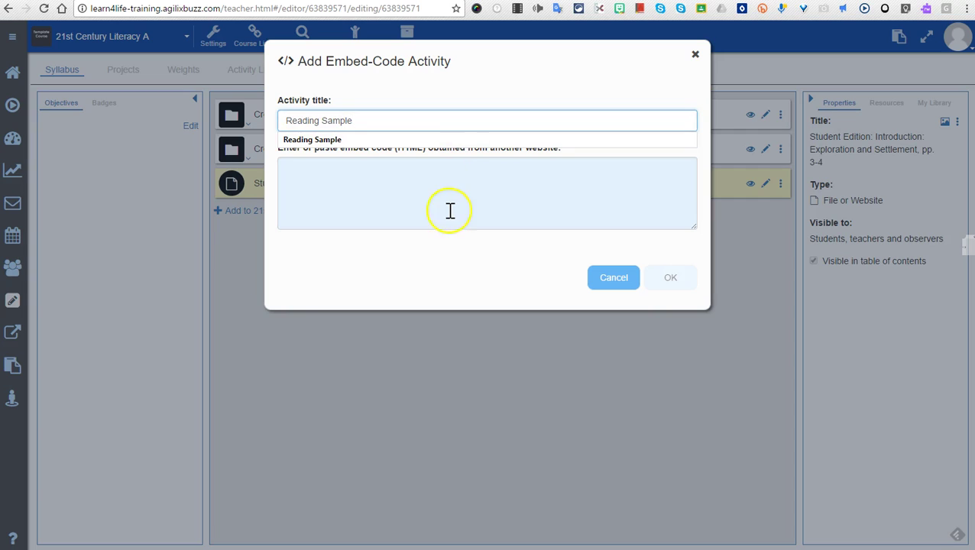
pyautogui.click(450, 211)
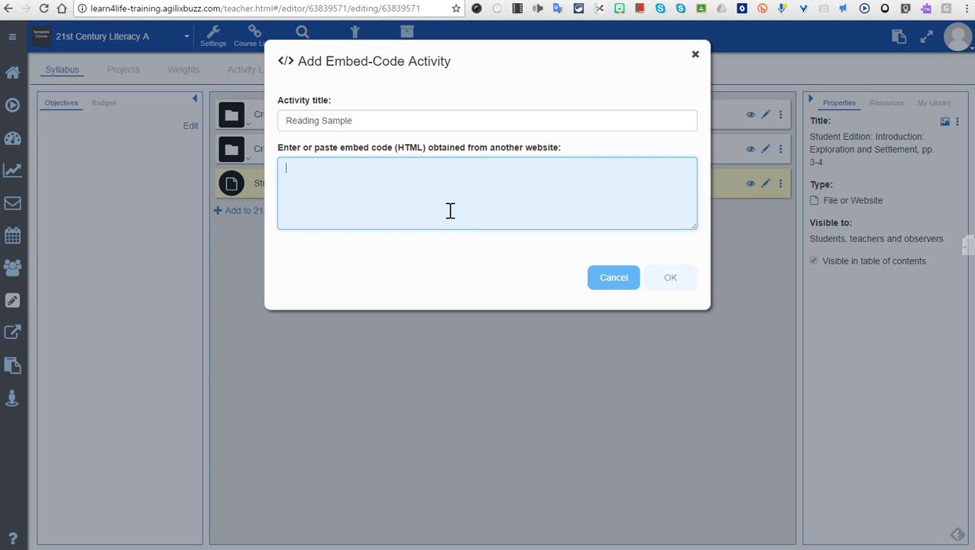
pyautogui.write('<iframe')
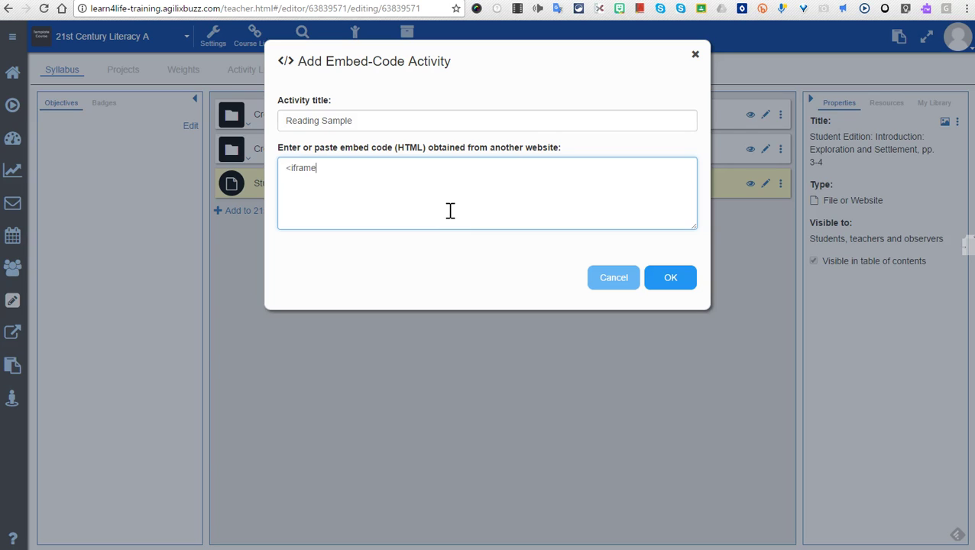
pyautogui.press('BackSpace')
pyautogui.press('BackSpace')
pyautogui.press('BackSpace')
pyautogui.press('BackSpace')
pyautogui.press('BackSpace')
pyautogui.press('BackSpace')
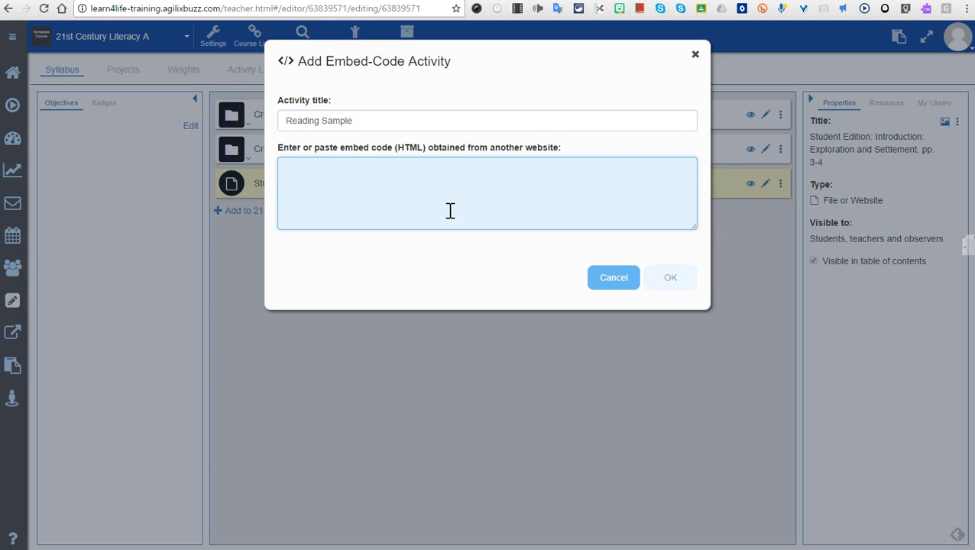
# - Enter <iframe src="" width="1000" height="1500"></iframe> as the activity's embed code, without a space before the src equals sign
pyautogui.write('<')
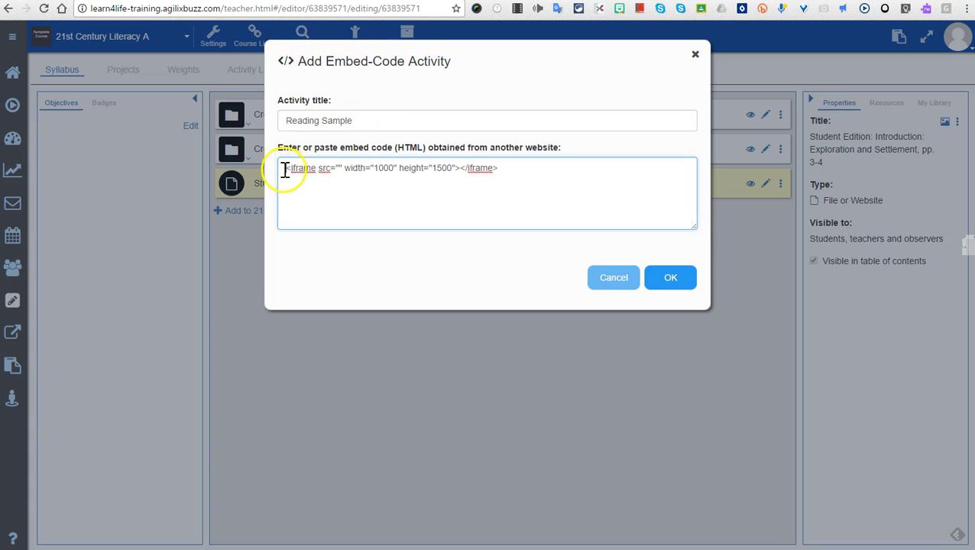
pyautogui.moveTo(284, 169); pyautogui.dragTo(583, 189)
pyautogui.click(428, 171)
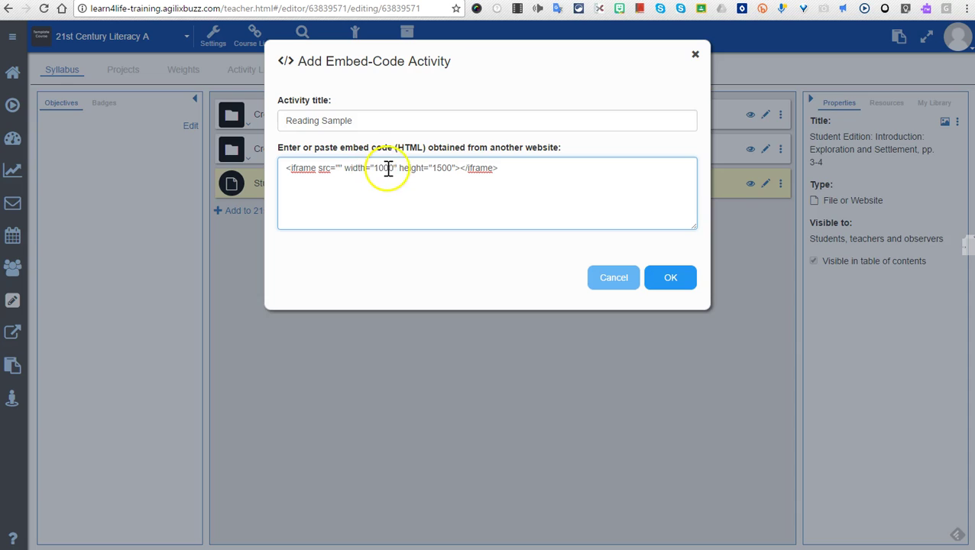
pyautogui.click(349, 167)
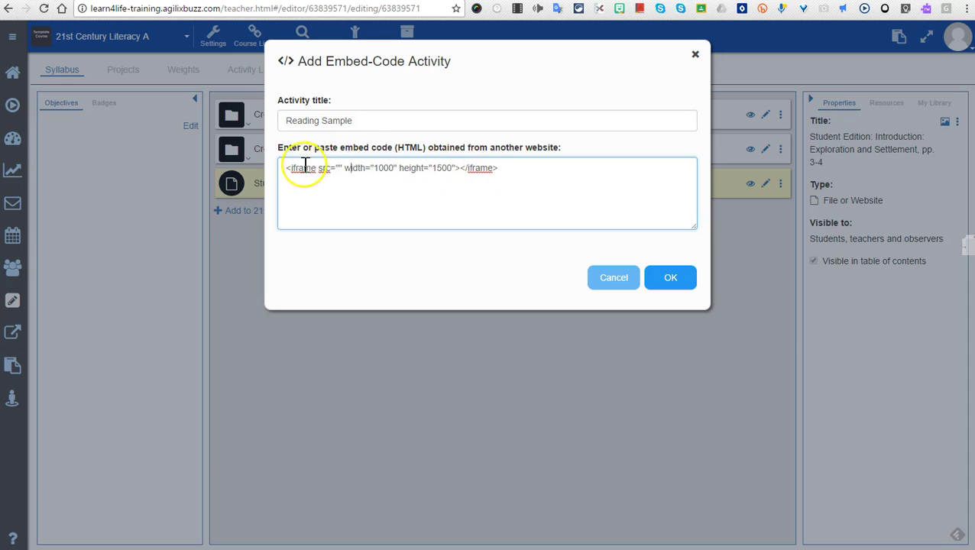
pyautogui.click(331, 168)
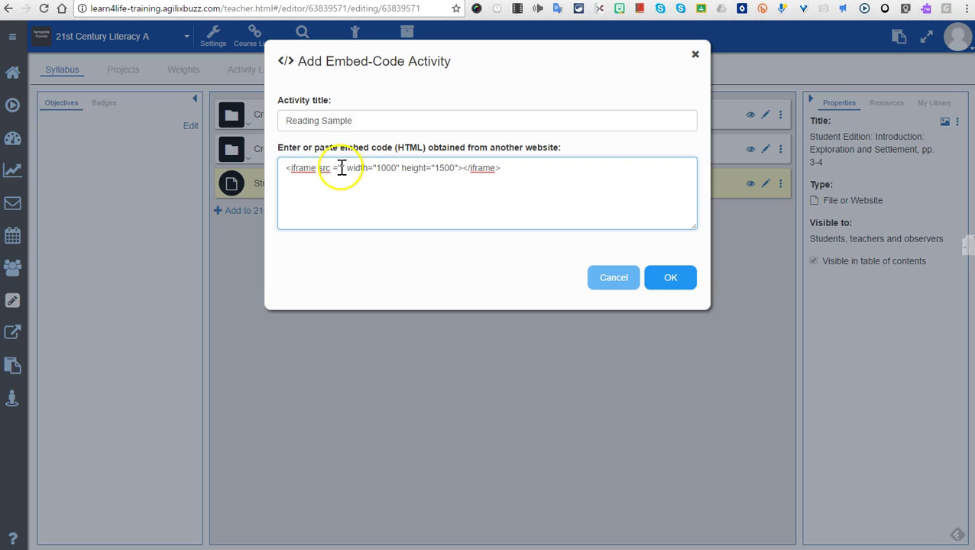
pyautogui.press('BackSpace')
pyautogui.click(343, 168)
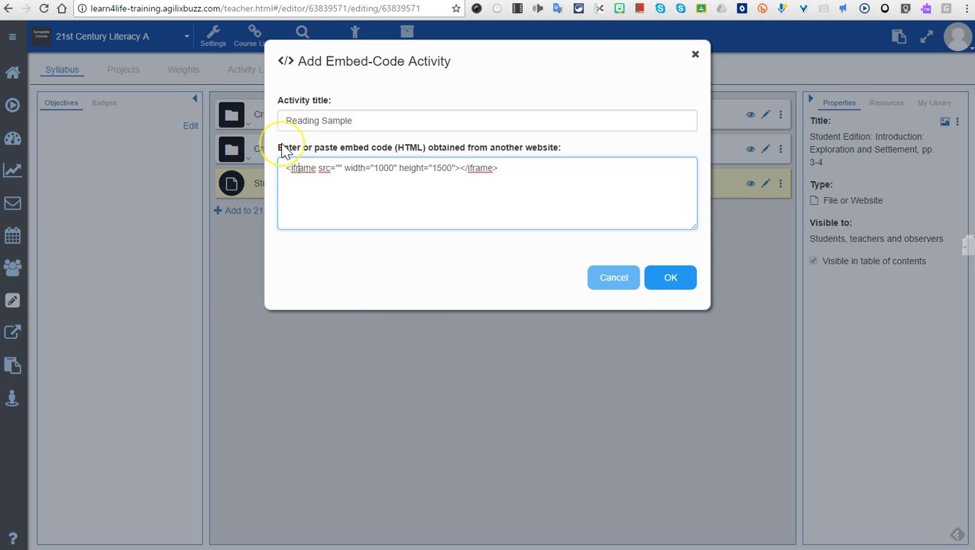
pyautogui.click(299, 167)
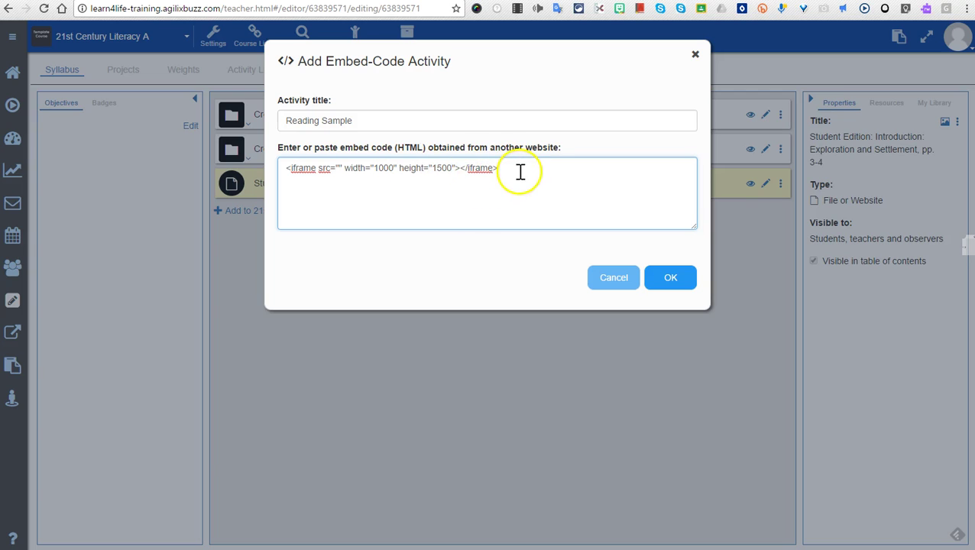
# - Insert the copied Kewauna's Ambition reader address, ending in index.html?page=CR3, between the src quotation marks of the iframe code
pyautogui.moveTo(286, 168); pyautogui.dragTo(326, 167)
pyautogui.click(337, 167)
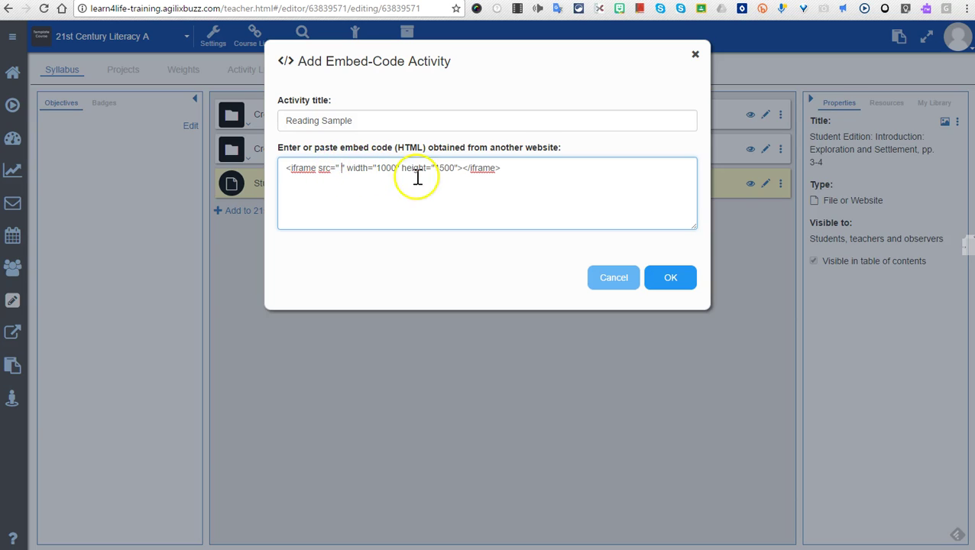
pyautogui.press('BackSpace')
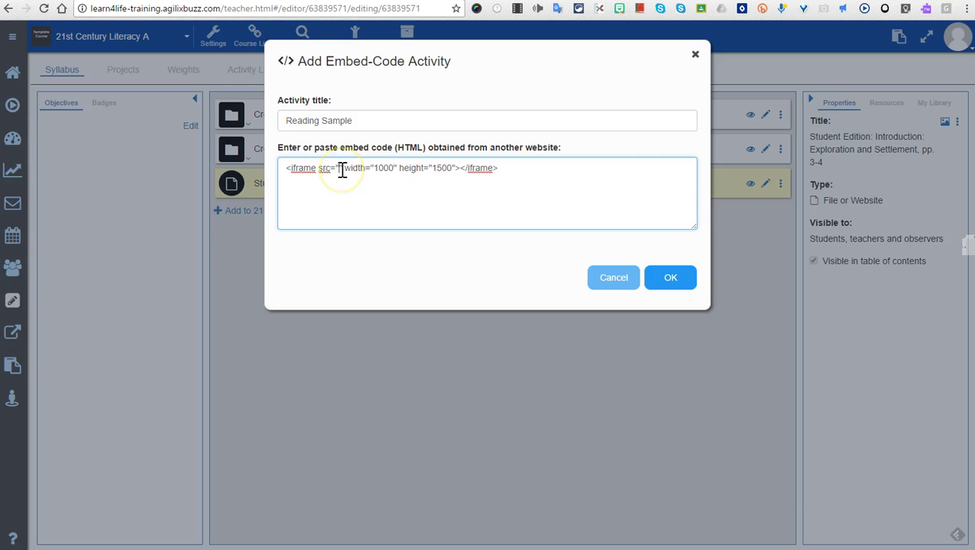
pyautogui.hotkey('ctrl', 'v')
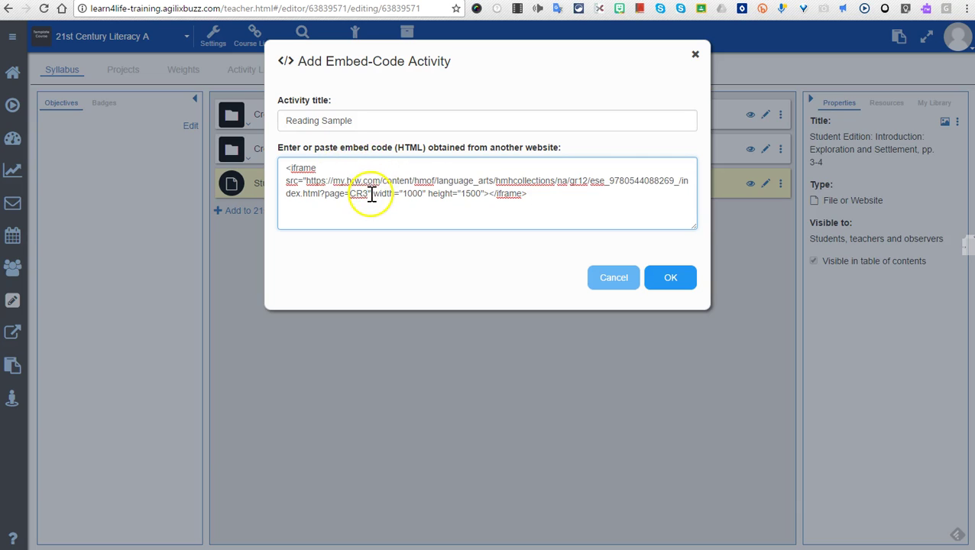
pyautogui.doubleClick(304, 182)
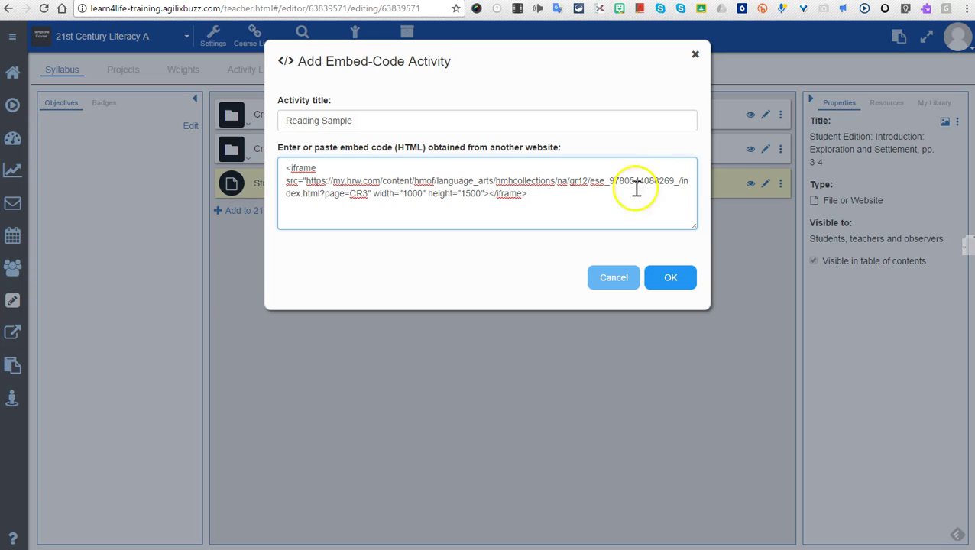
pyautogui.moveTo(424, 195); pyautogui.dragTo(407, 199)
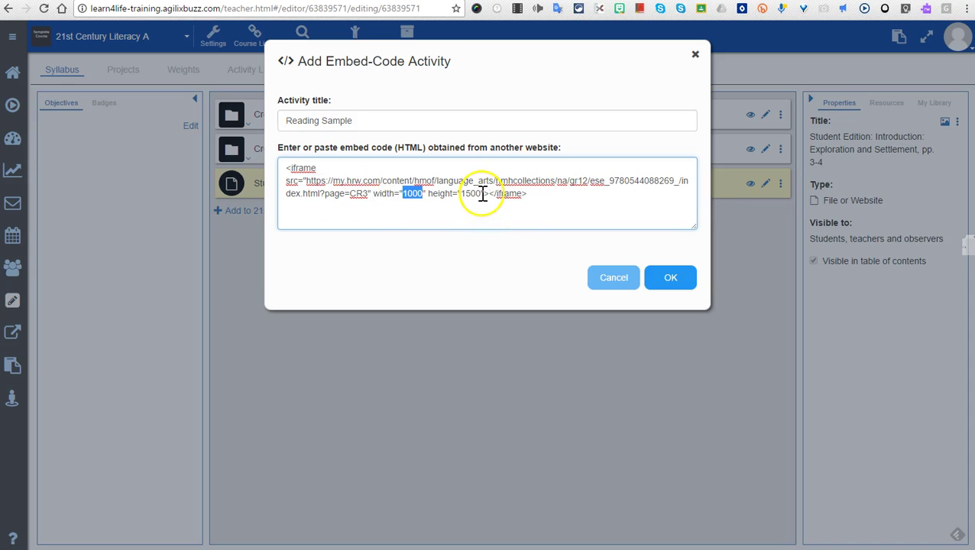
pyautogui.moveTo(481, 193); pyautogui.dragTo(465, 195)
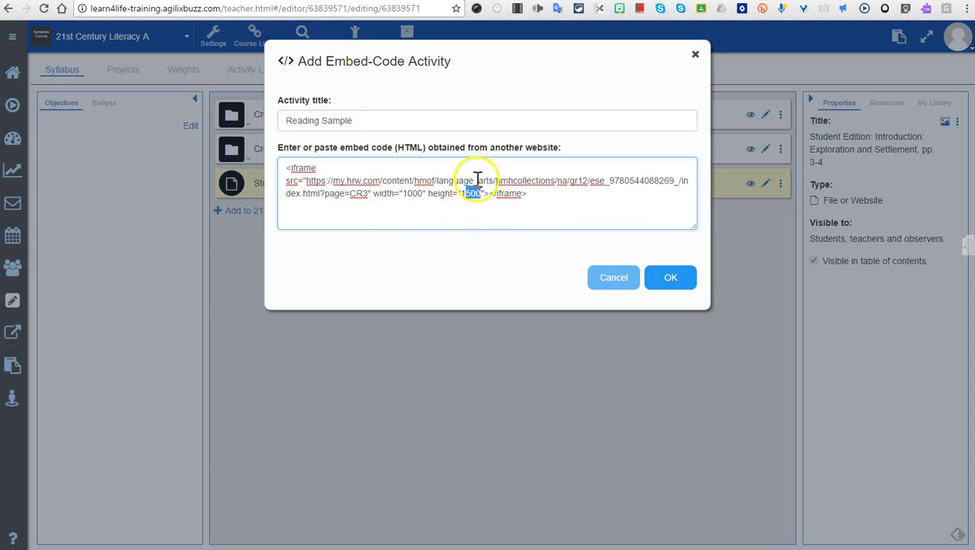
pyautogui.click(474, 200)
pyautogui.doubleClick(470, 193)
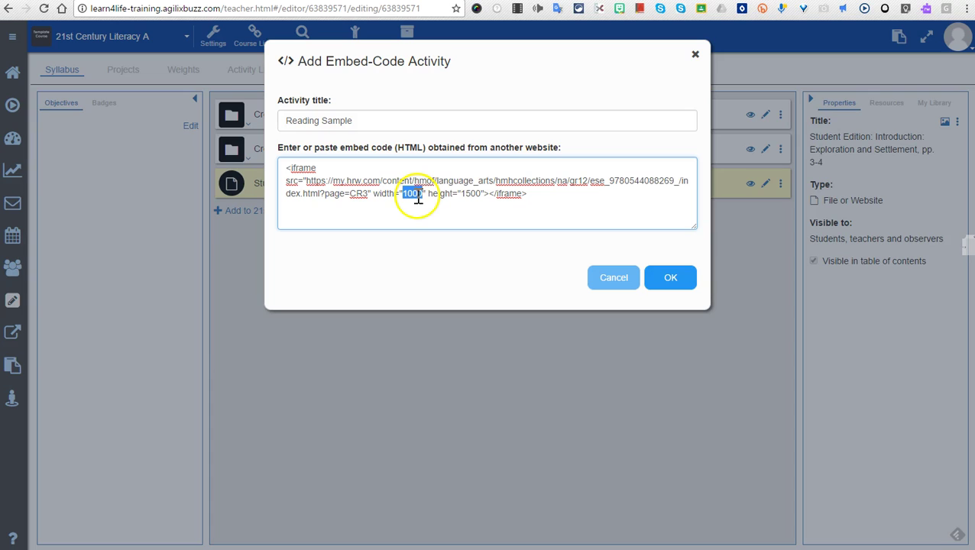
pyautogui.doubleClick(475, 194)
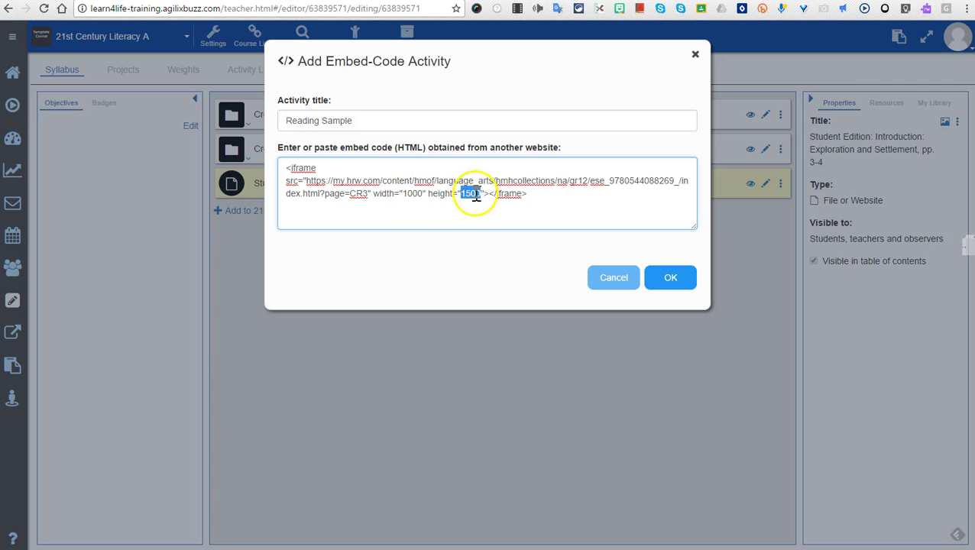
pyautogui.doubleClick(467, 193)
pyautogui.click(408, 194)
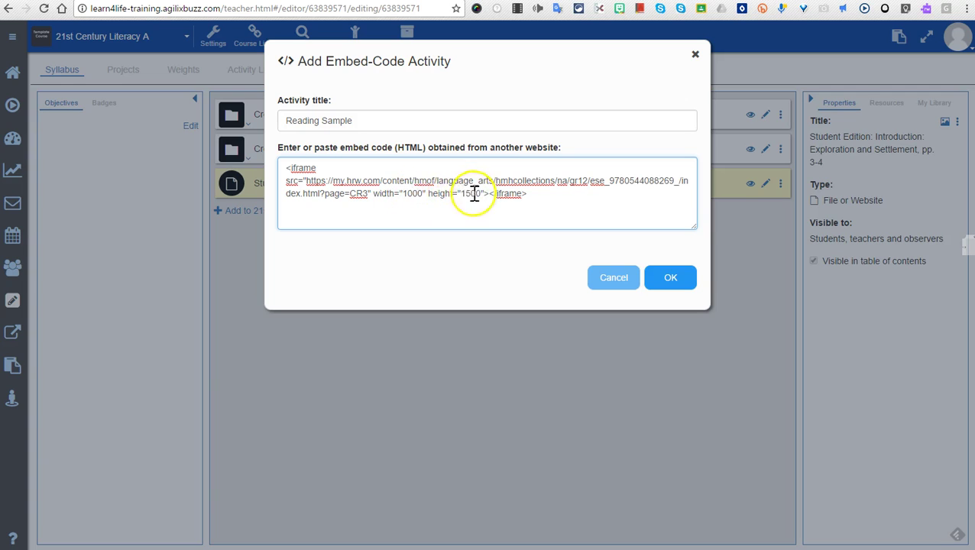
# - Copy the complete iframe embed code for reuse and add the Reading Sample activity to the course
pyautogui.hotkey('ctrl', 'a')
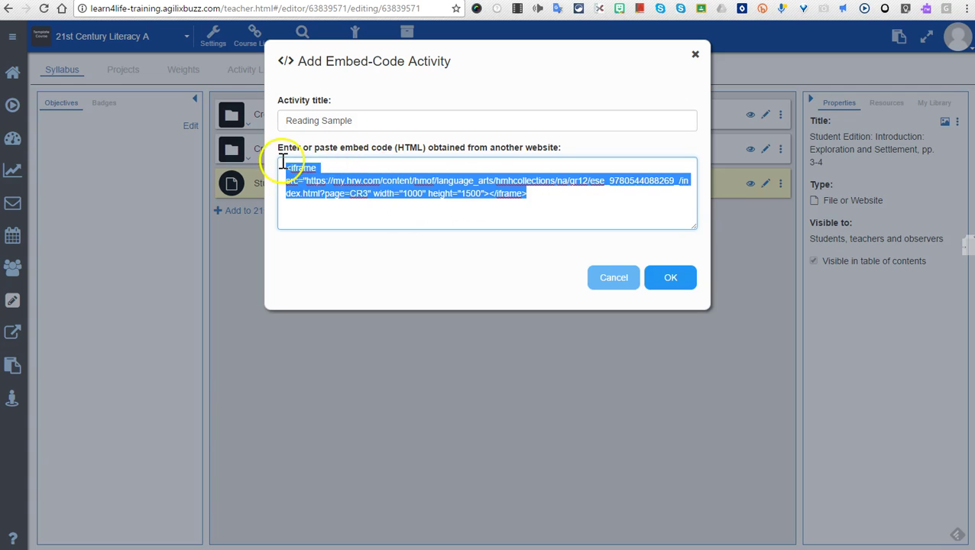
pyautogui.click(505, 195)
pyautogui.hotkey('ctrl', 'a')
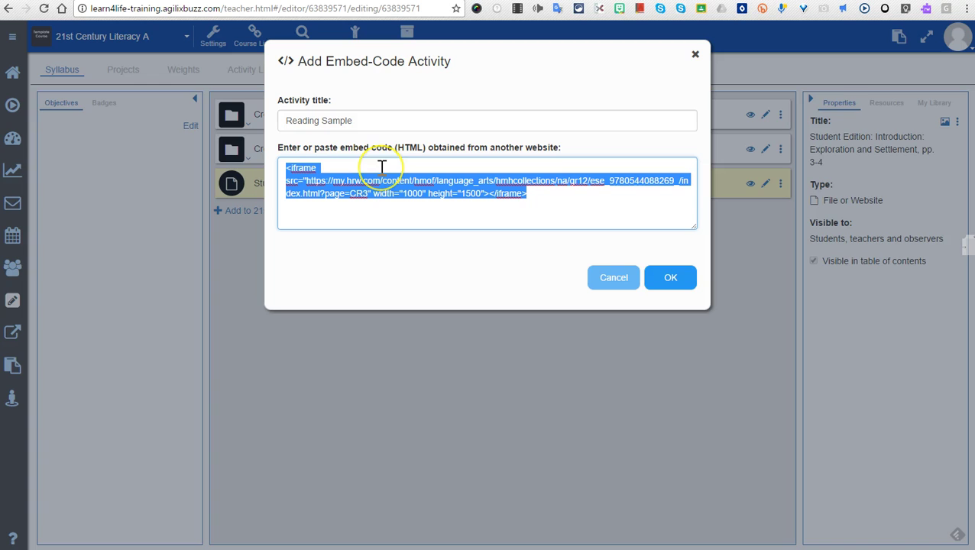
pyautogui.click(678, 288)
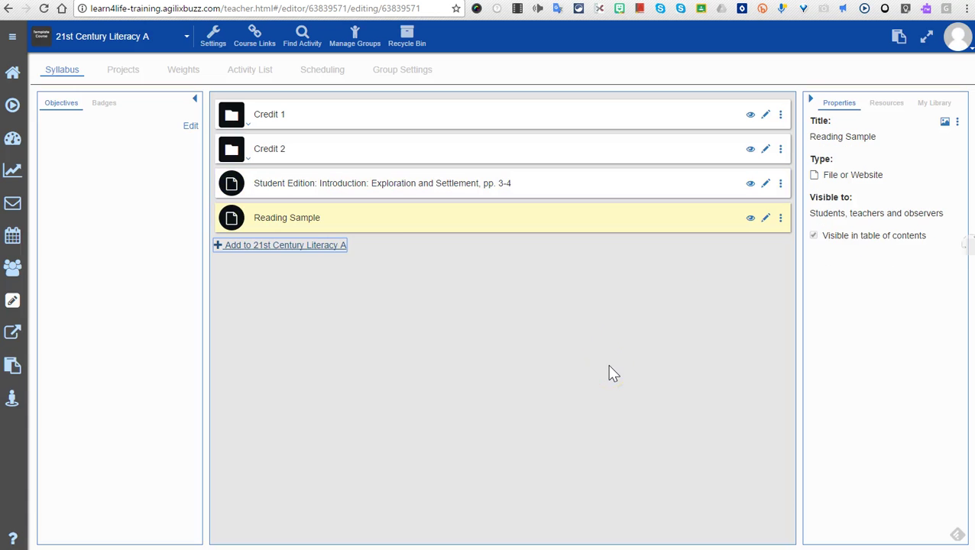
# - Preview the Reading Sample activity and examine how the embedded reader displays pages CR3 and CR4
pyautogui.click(350, 222)
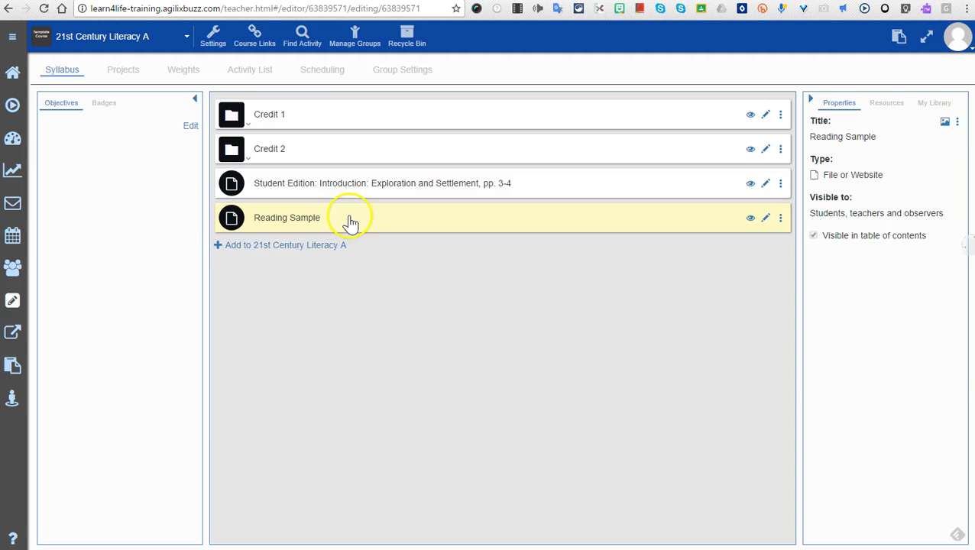
pyautogui.click(945, 125)
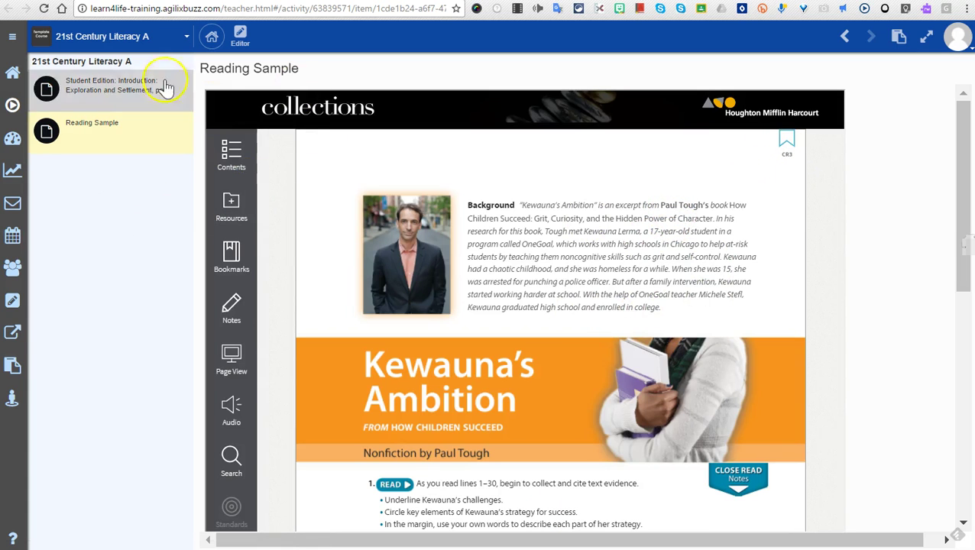
pyautogui.scroll(-6, 432, 302)
pyautogui.scroll(5, 435, 295)
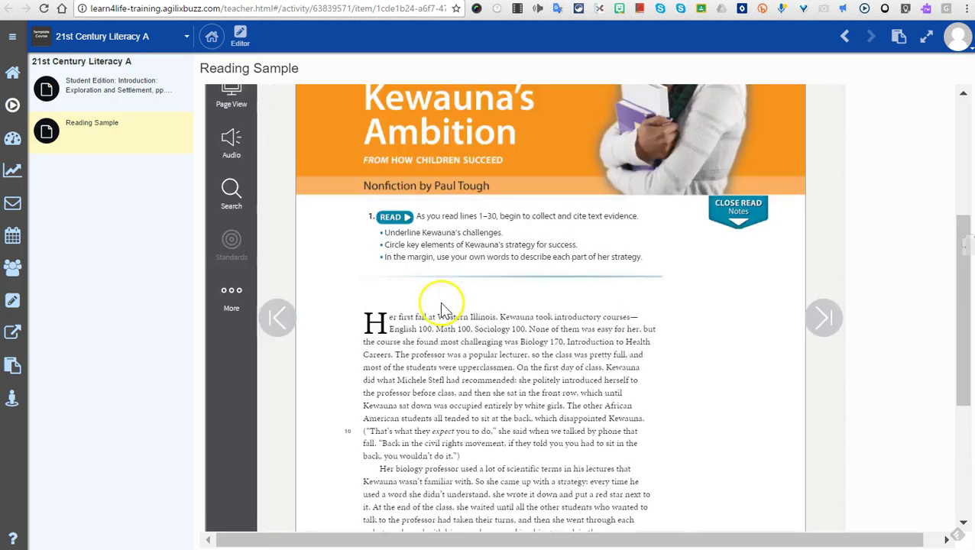
pyautogui.click(818, 508)
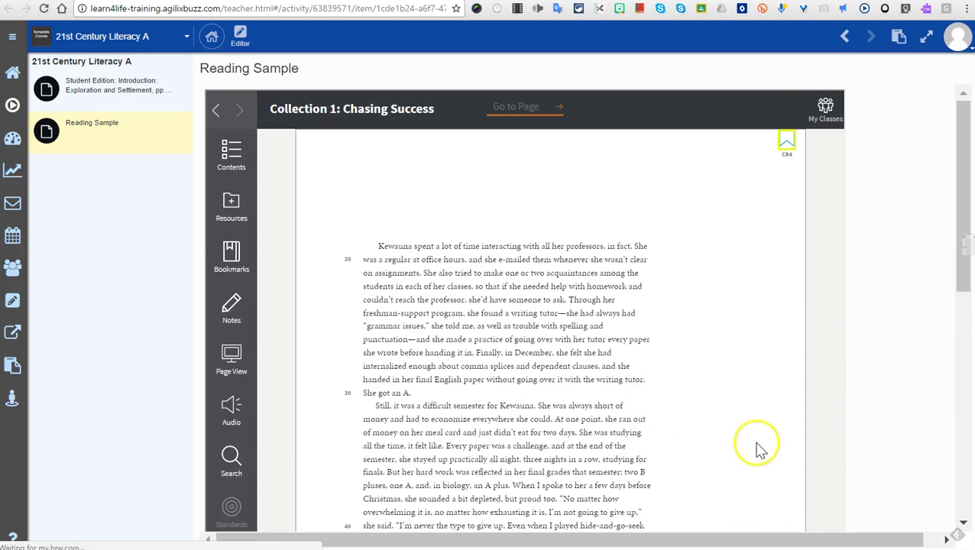
pyautogui.scroll(-1, 552, 227)
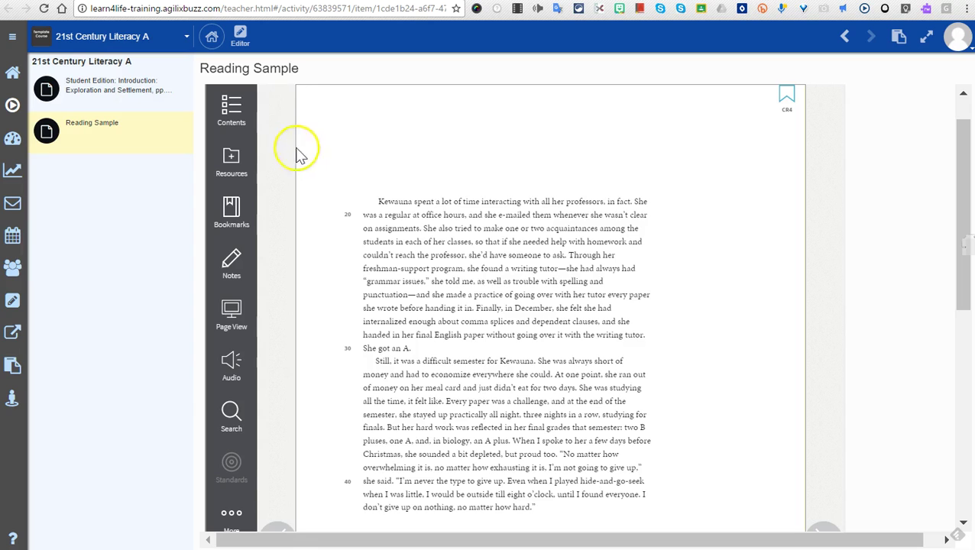
pyautogui.scroll(1, 365, 243)
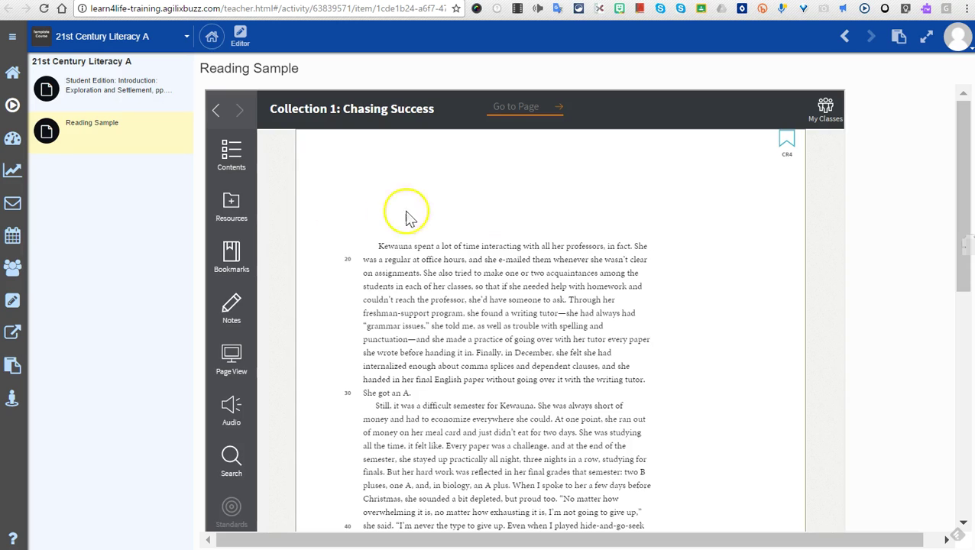
pyautogui.scroll(-5, 409, 249)
pyautogui.scroll(5, 409, 252)
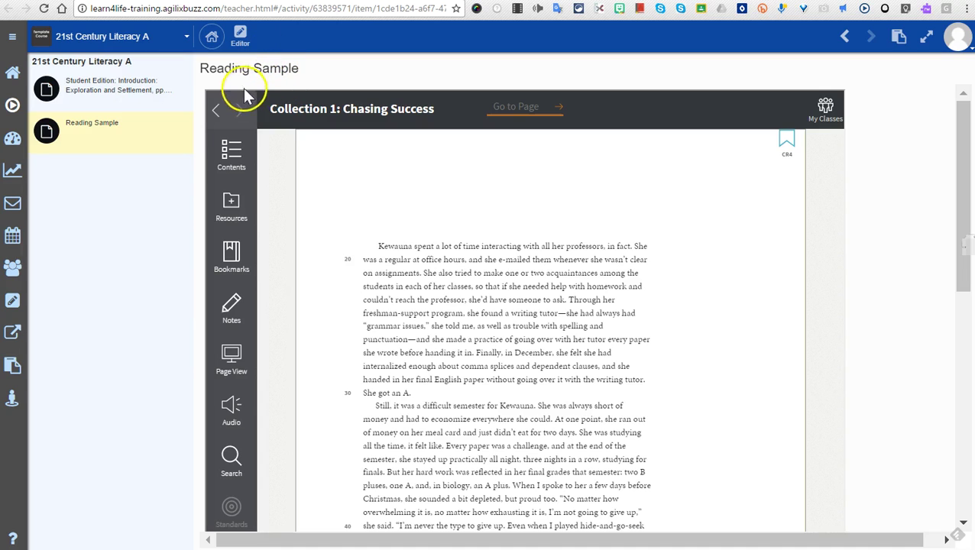
# - Return to the course editor, open the Reading Sample activity's settings and bring up its EmbedCodes resource list
pyautogui.click(243, 43)
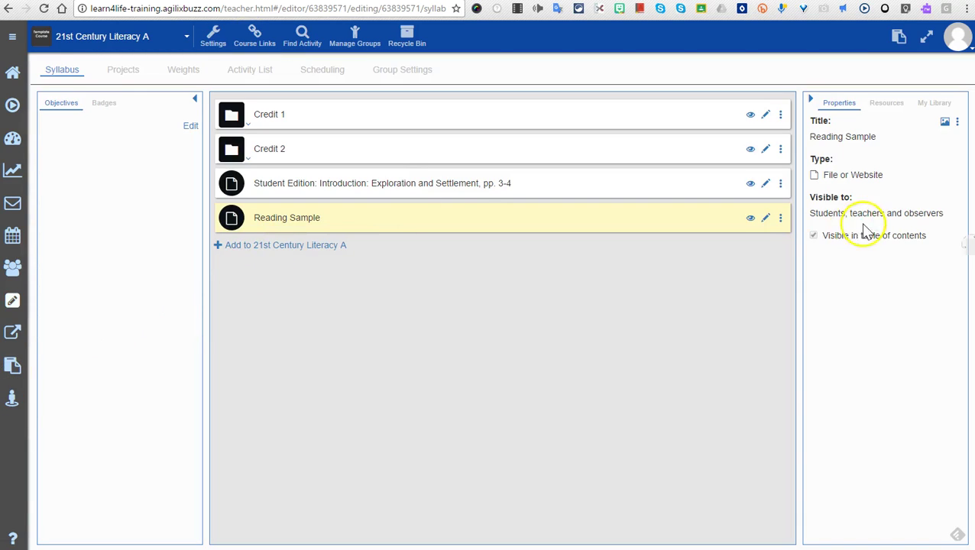
pyautogui.click(765, 219)
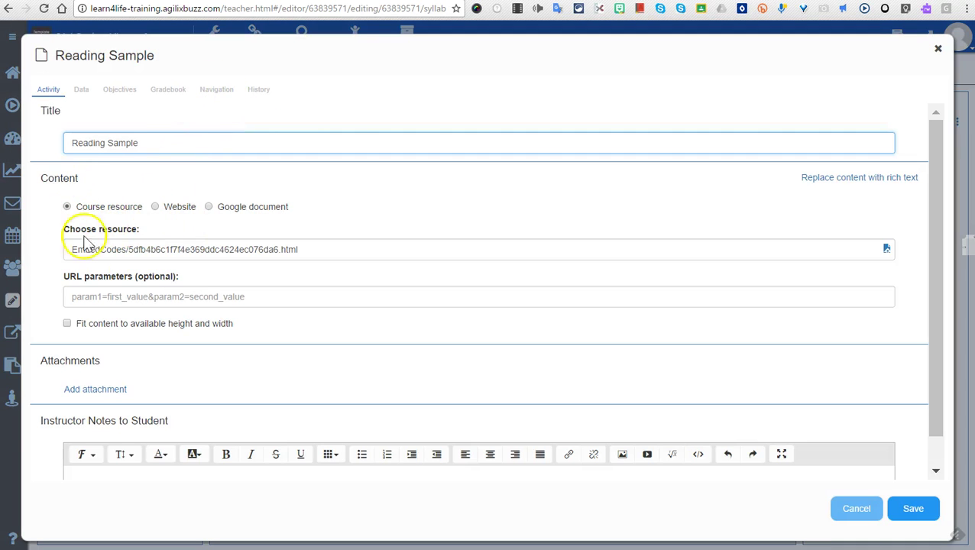
pyautogui.click(886, 252)
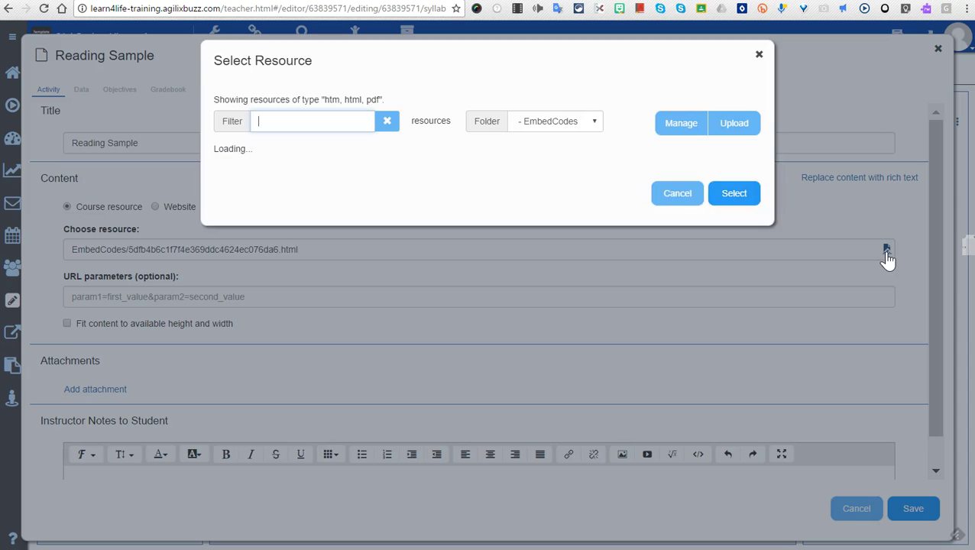
pyautogui.click(638, 166)
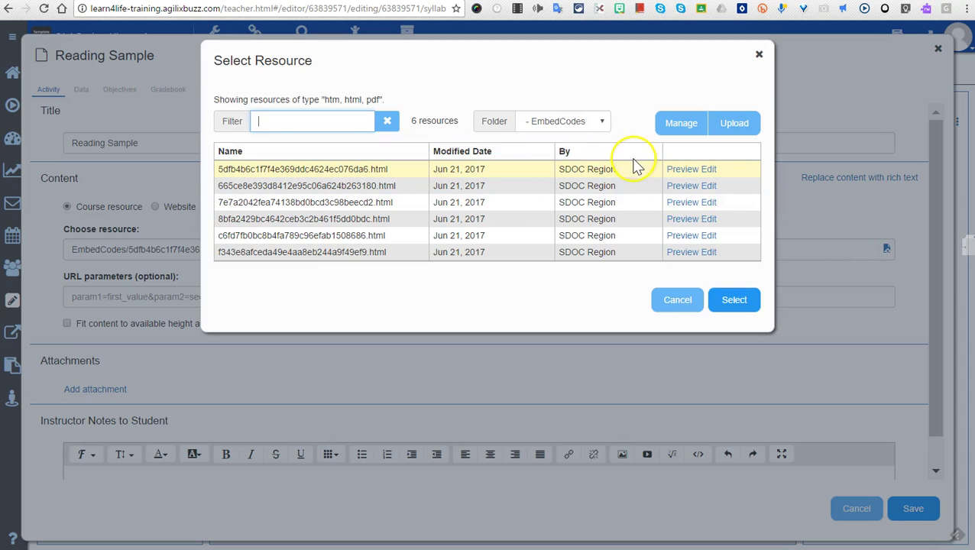
pyautogui.click(629, 169)
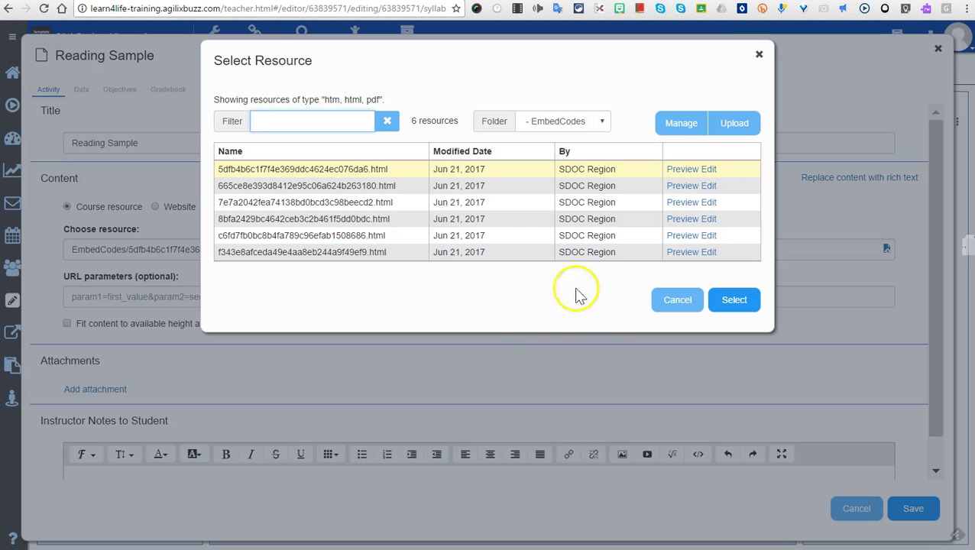
# - Inspect the source address in the Reading Sample resource's iframe code, then close the resource and activity settings without saving
pyautogui.click(709, 170)
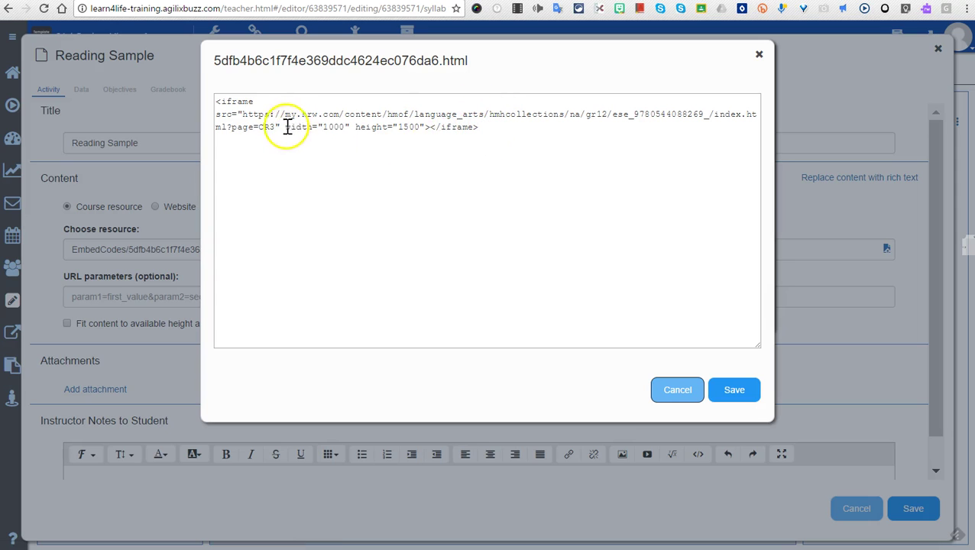
pyautogui.moveTo(272, 129); pyautogui.dragTo(250, 115)
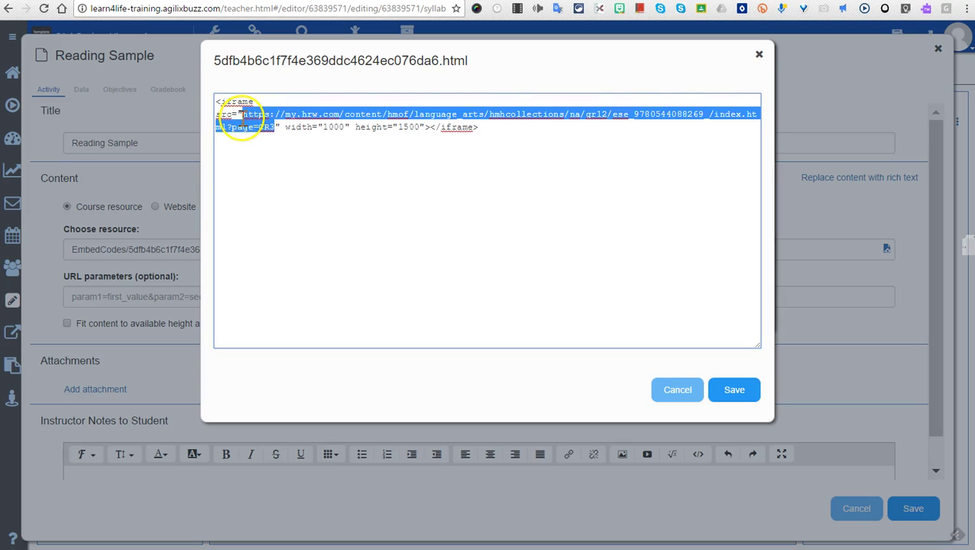
pyautogui.click(677, 390)
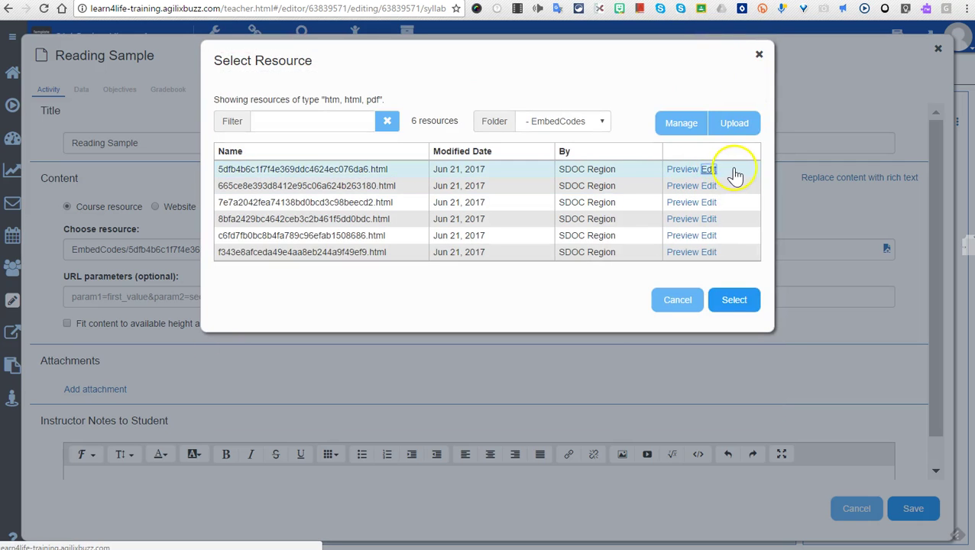
pyautogui.click(734, 172)
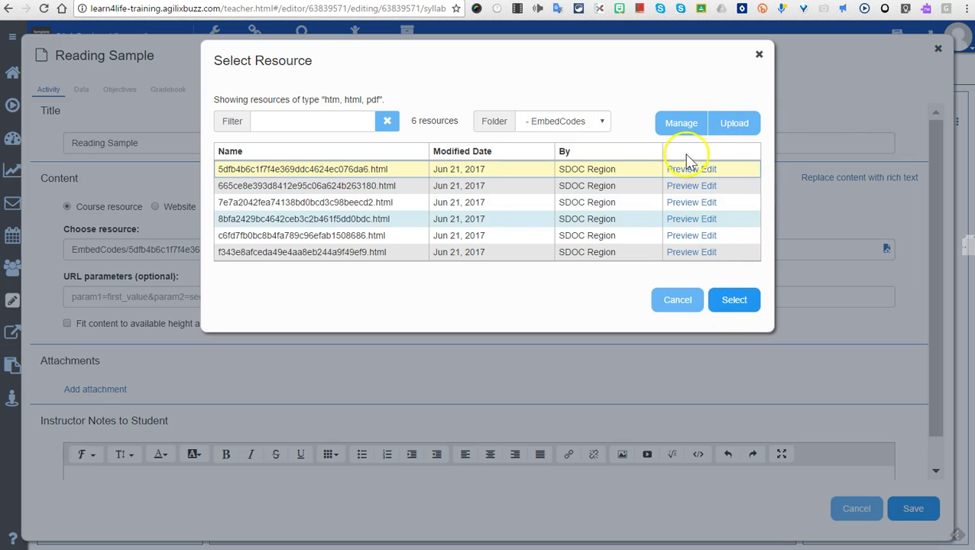
pyautogui.click(676, 302)
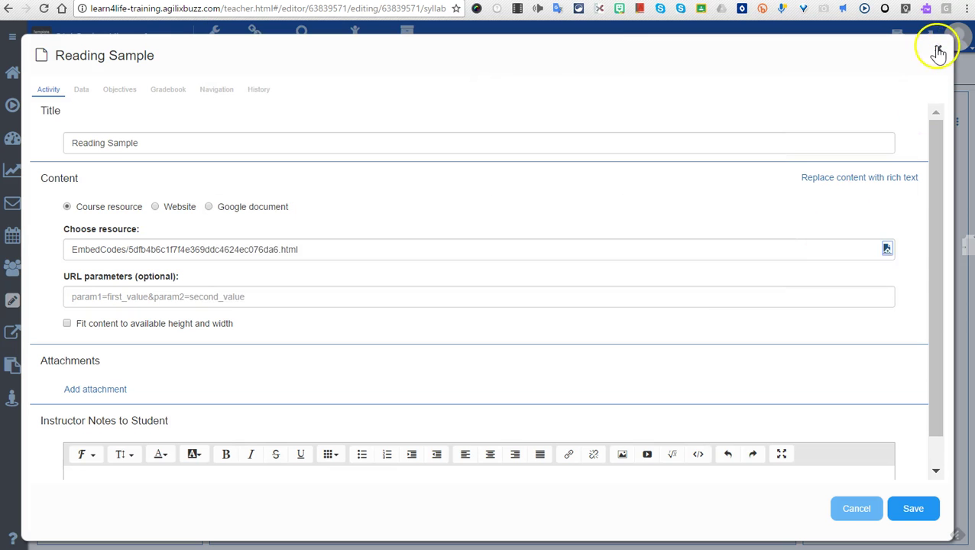
pyautogui.click(938, 48)
pyautogui.click(631, 145)
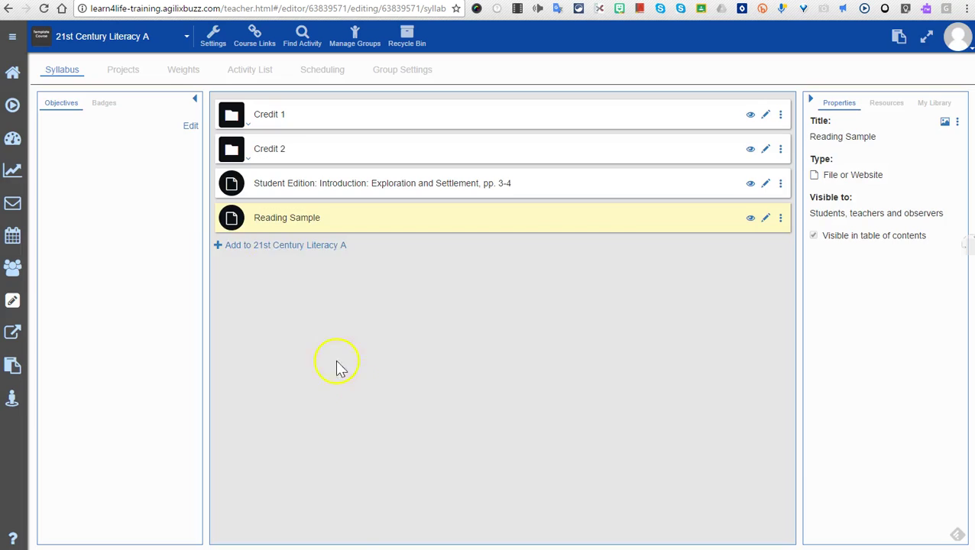
# - Start another embed-code activity in 21st Century Literacy A and title it A Second Reading Sample
pyautogui.click(242, 249)
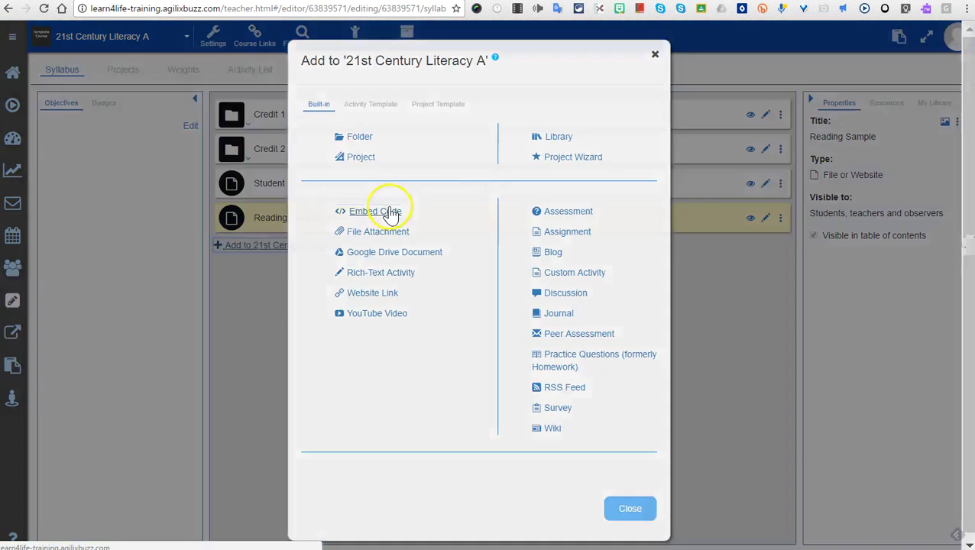
pyautogui.click(385, 212)
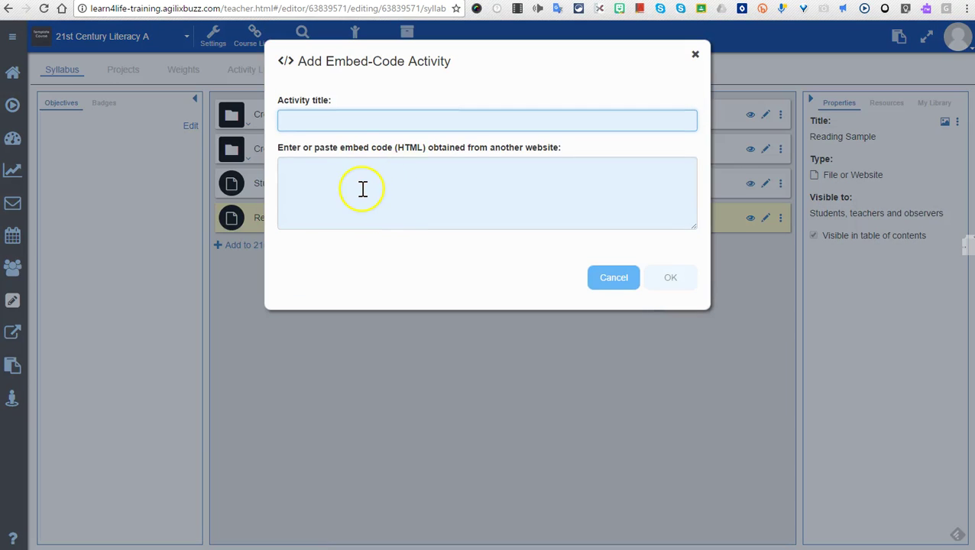
pyautogui.write('A Second Reading Sample')
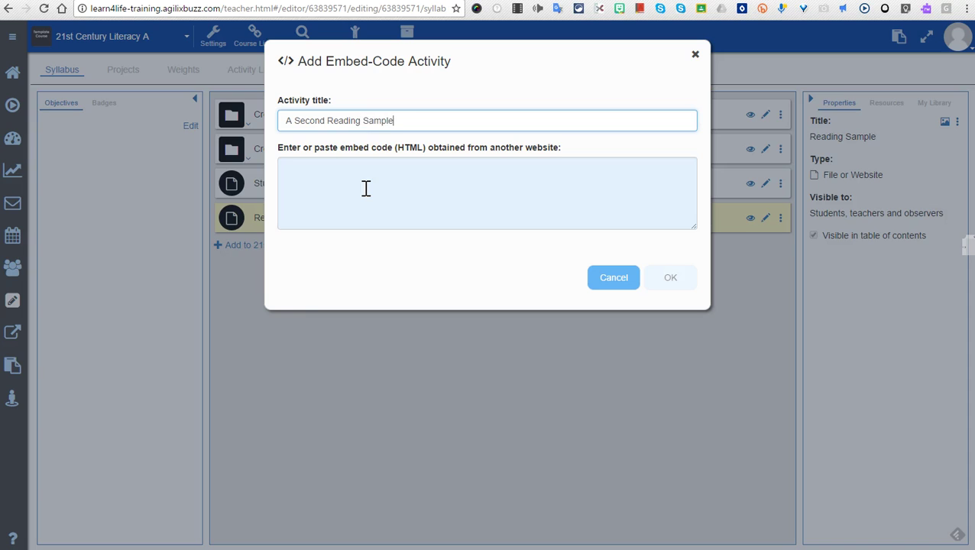
# - Paste the copied iframe code into A Second Reading Sample, clear its source address, and cancel the new activity
pyautogui.click(366, 189)
pyautogui.hotkey('ctrl', 'v')
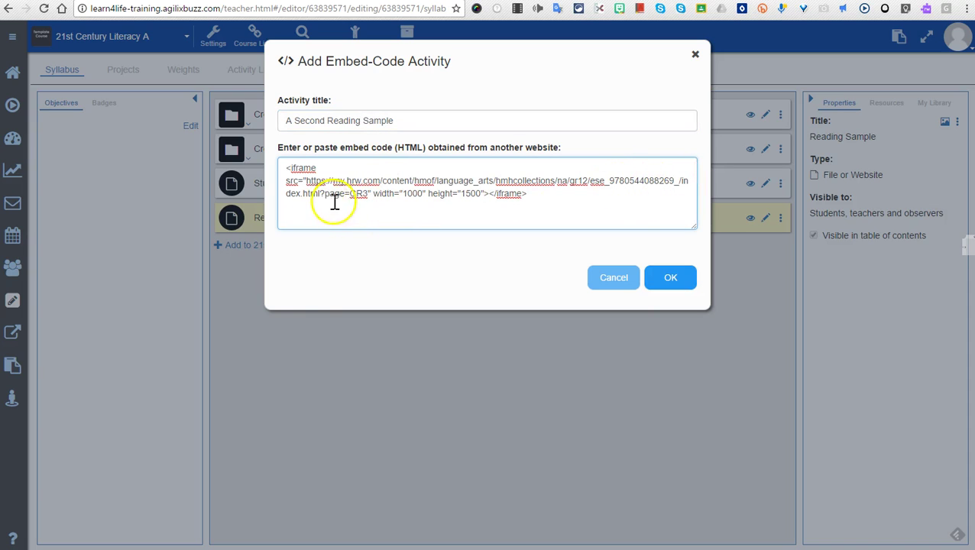
pyautogui.moveTo(367, 193); pyautogui.dragTo(306, 182)
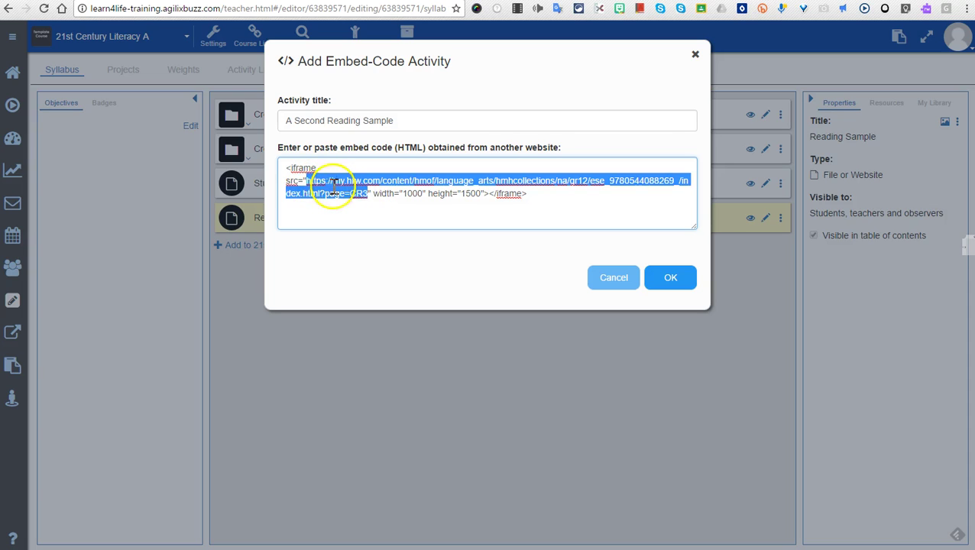
pyautogui.press('BackSpace')
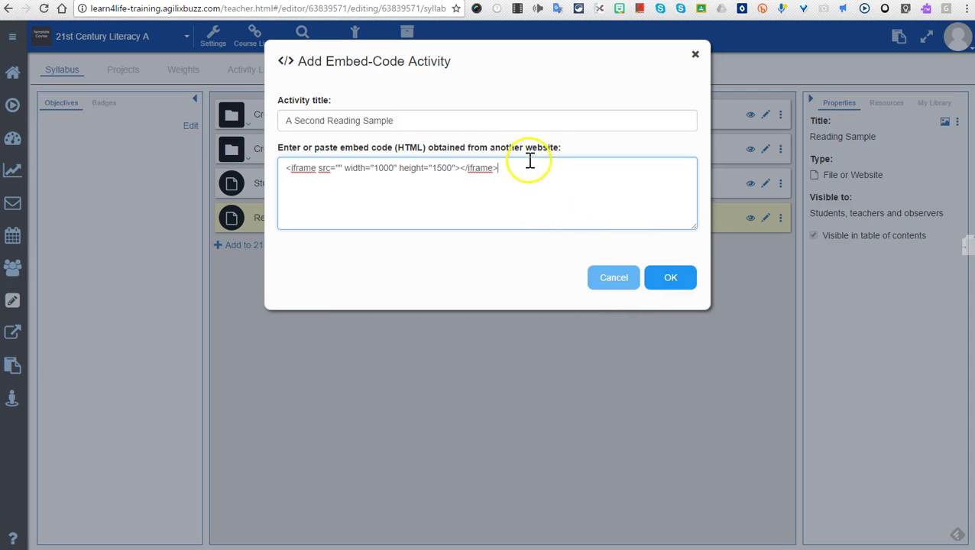
pyautogui.moveTo(527, 162); pyautogui.dragTo(228, 146)
pyautogui.click(613, 280)
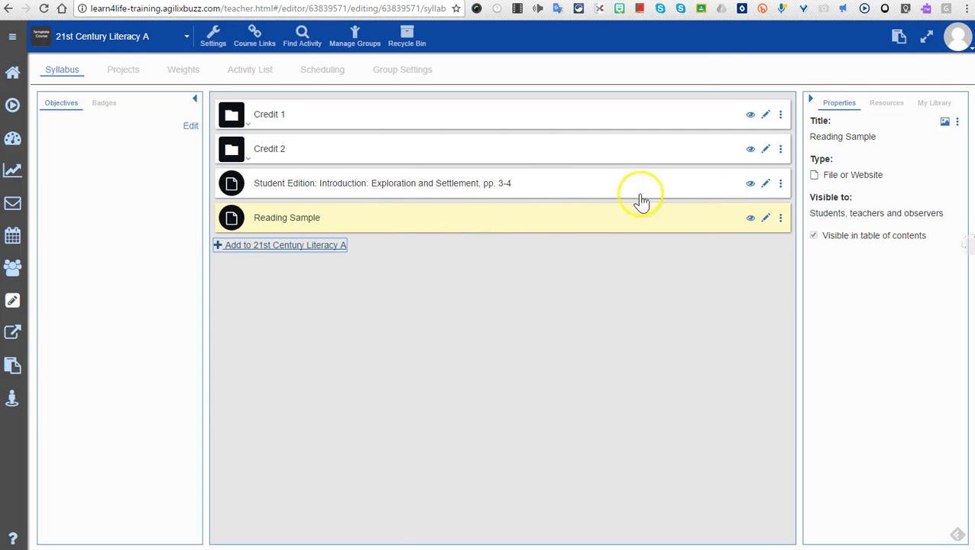
# - Preview the Reading Sample activity, check how the embedded page fits in the frame, and return to the course editor
pyautogui.click(556, 227)
pyautogui.click(945, 123)
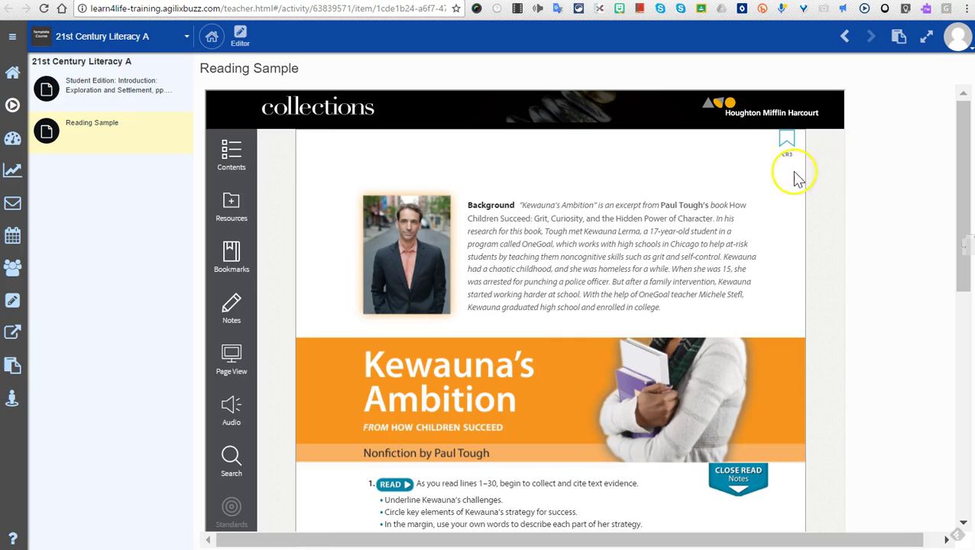
pyautogui.scroll(-10, 638, 191)
pyautogui.scroll(10, 638, 191)
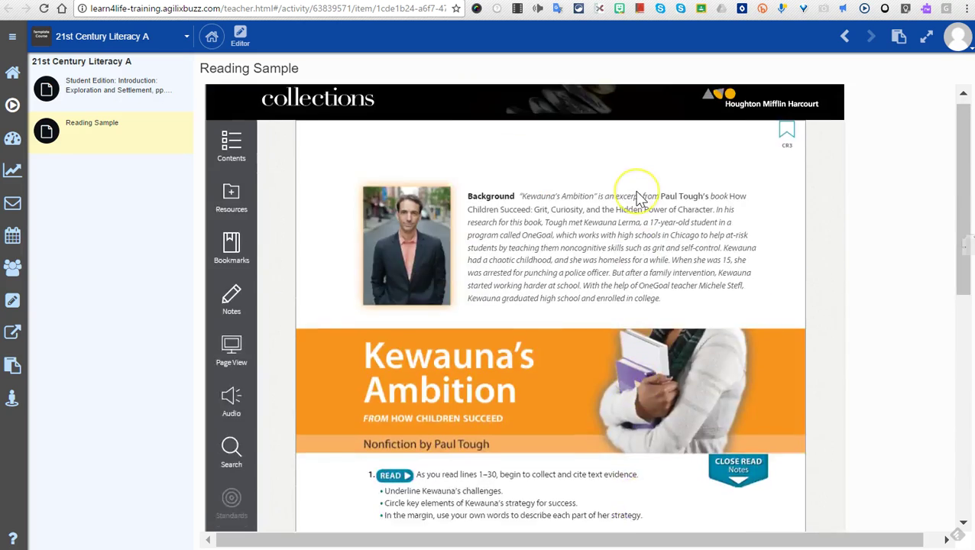
pyautogui.scroll(-10, 639, 191)
pyautogui.scroll(10, 638, 197)
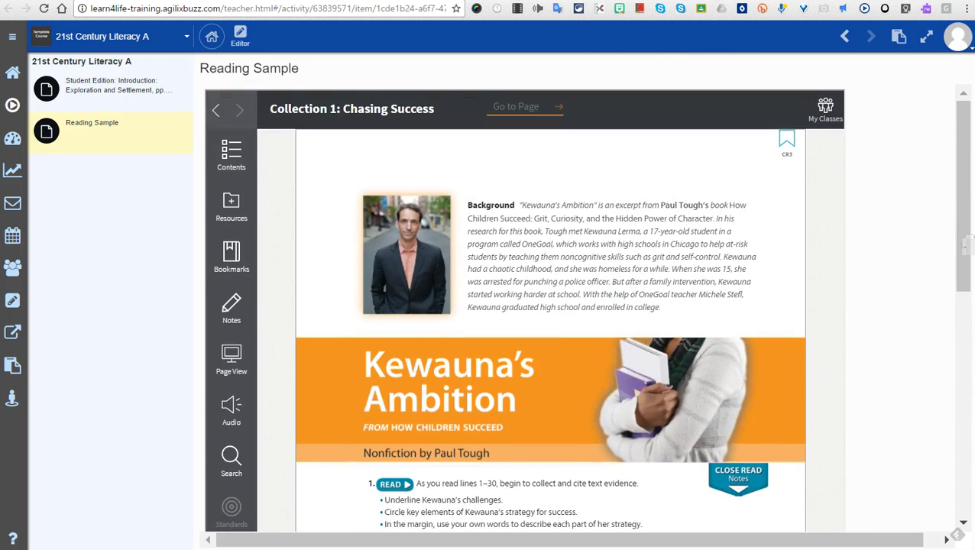
pyautogui.hotkey('ctrl', 'w')
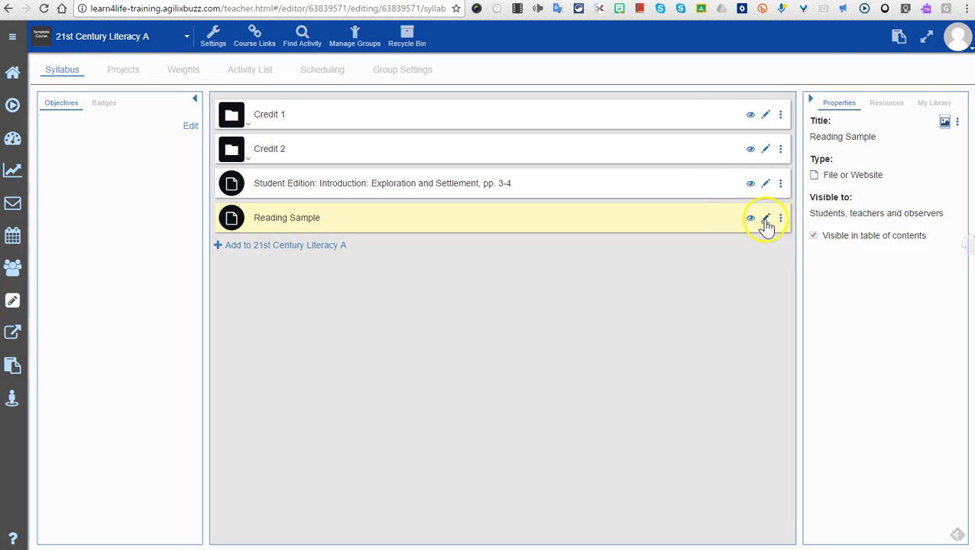
# - Open the Reading Sample activity's settings and bring up the iframe code of its EmbedCodes resource for editing
pyautogui.click(765, 219)
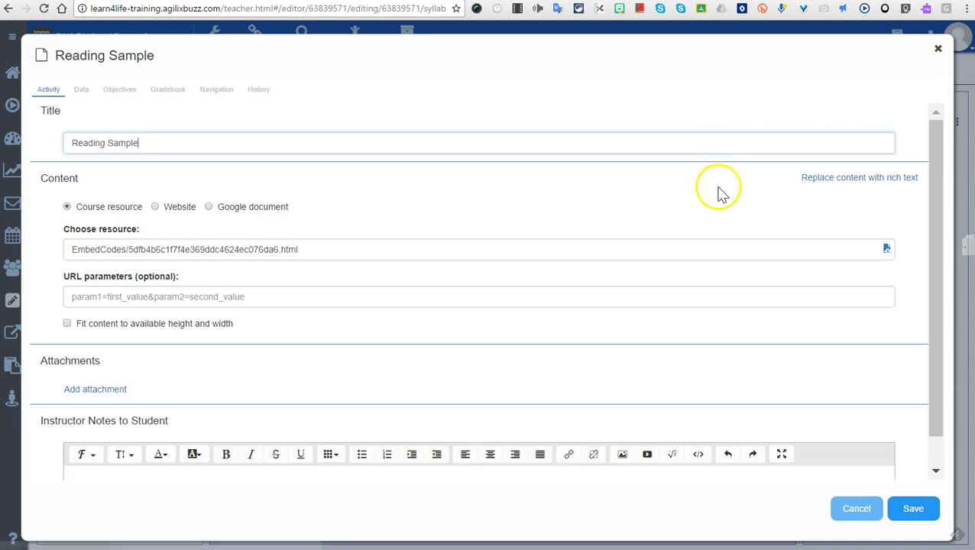
pyautogui.click(887, 250)
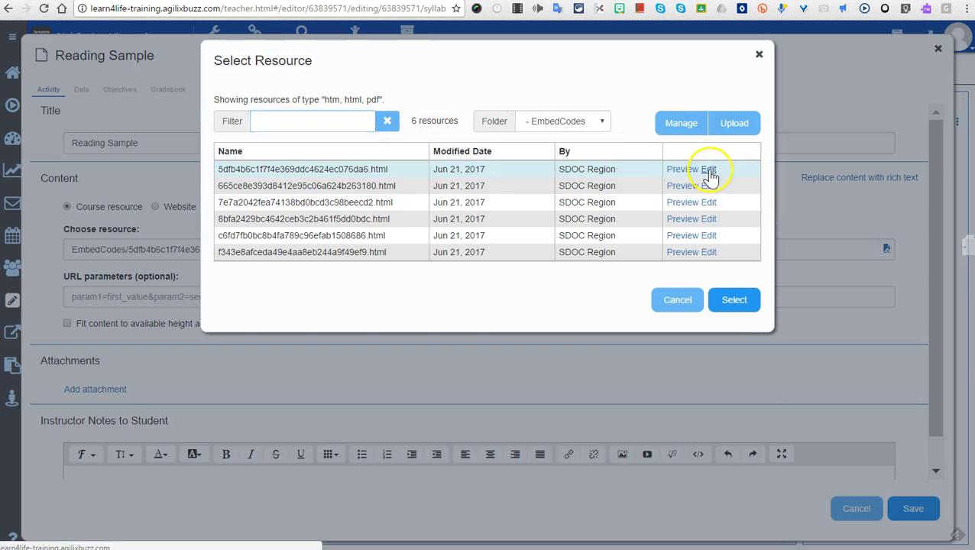
pyautogui.click(709, 169)
# - Set the iframe's width to 900 and height to 1600, then save the resource code and the Reading Sample activity
pyautogui.doubleClick(397, 127)
pyautogui.click(341, 127)
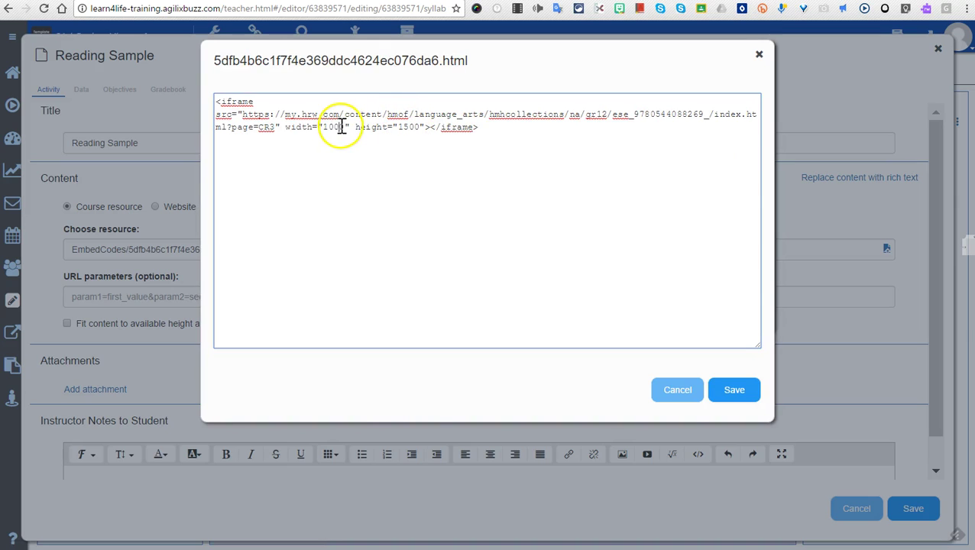
pyautogui.moveTo(343, 128); pyautogui.dragTo(330, 128)
pyautogui.write('900')
pyautogui.moveTo(414, 127); pyautogui.dragTo(405, 127)
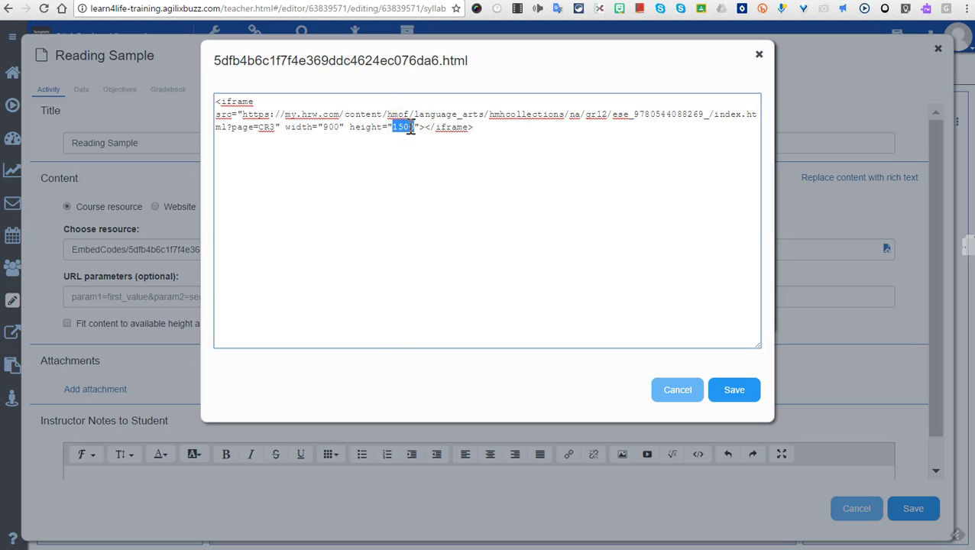
pyautogui.write('600')
pyautogui.doubleClick(331, 127)
pyautogui.doubleClick(401, 128)
pyautogui.click(300, 130)
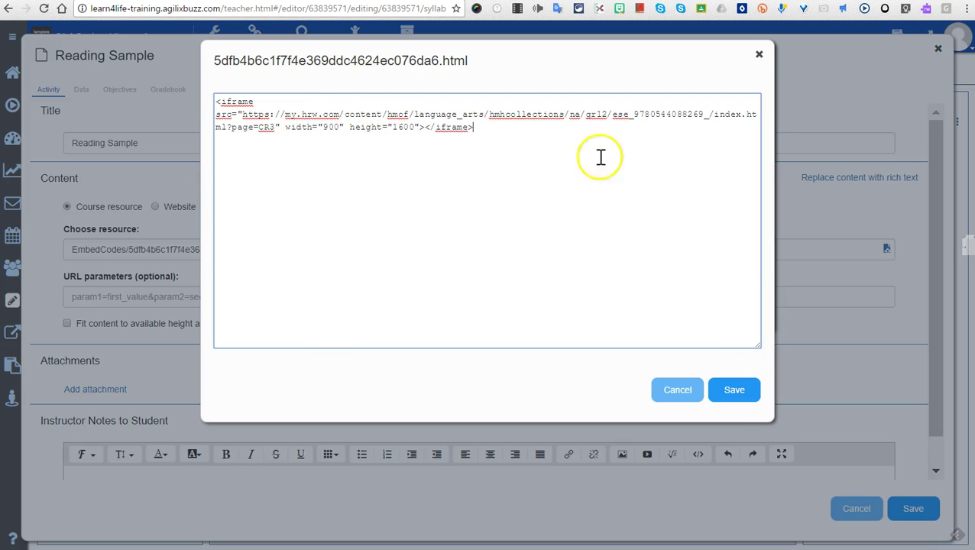
pyautogui.click(735, 397)
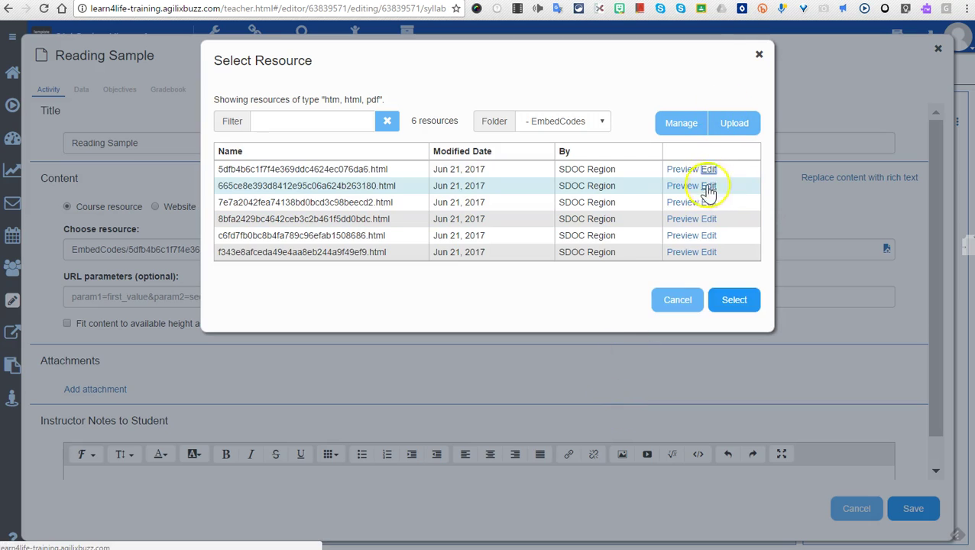
pyautogui.click(745, 308)
pyautogui.click(913, 509)
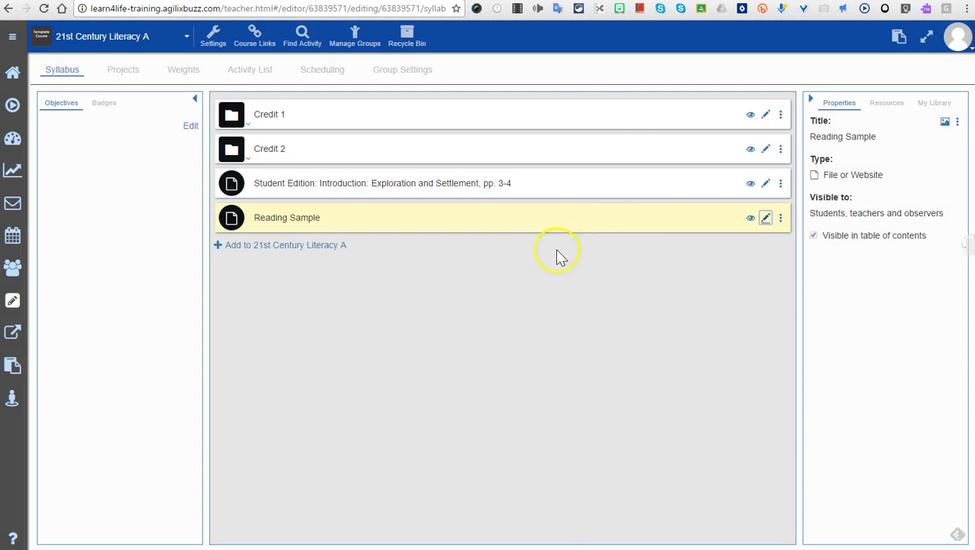
# - Preview the Reading Sample activity again and examine how page CR3 fits within the resized frame
pyautogui.click(945, 124)
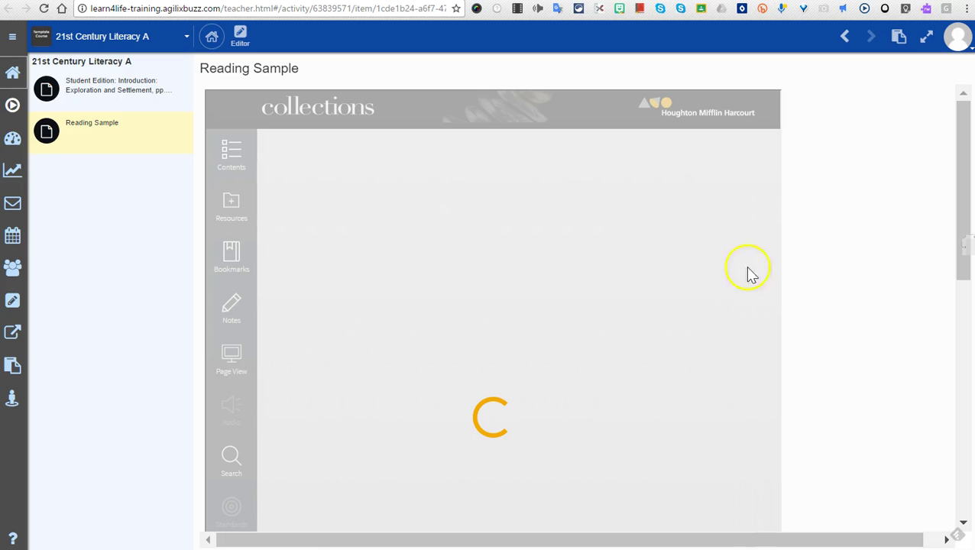
pyautogui.scroll(-3, 574, 354)
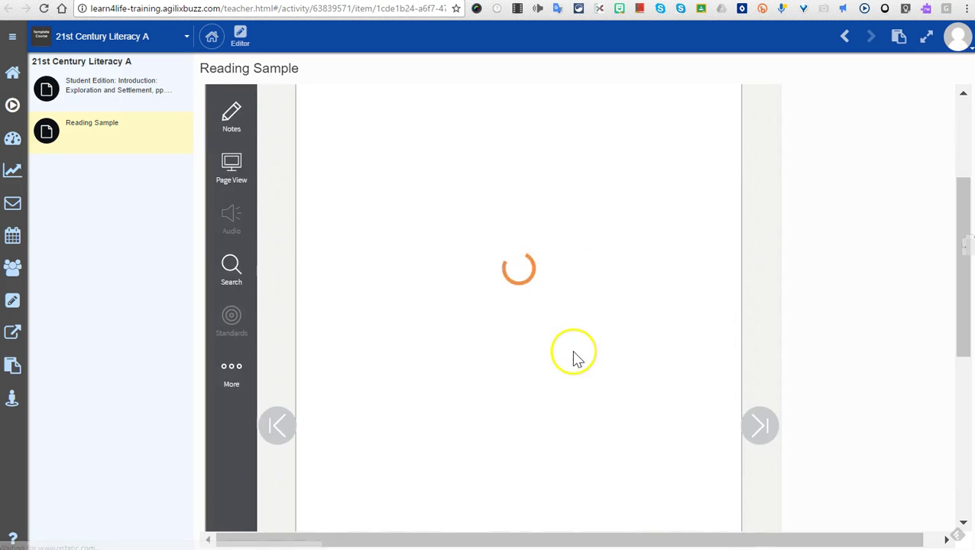
pyautogui.scroll(-5, 575, 355)
pyautogui.scroll(3, 610, 497)
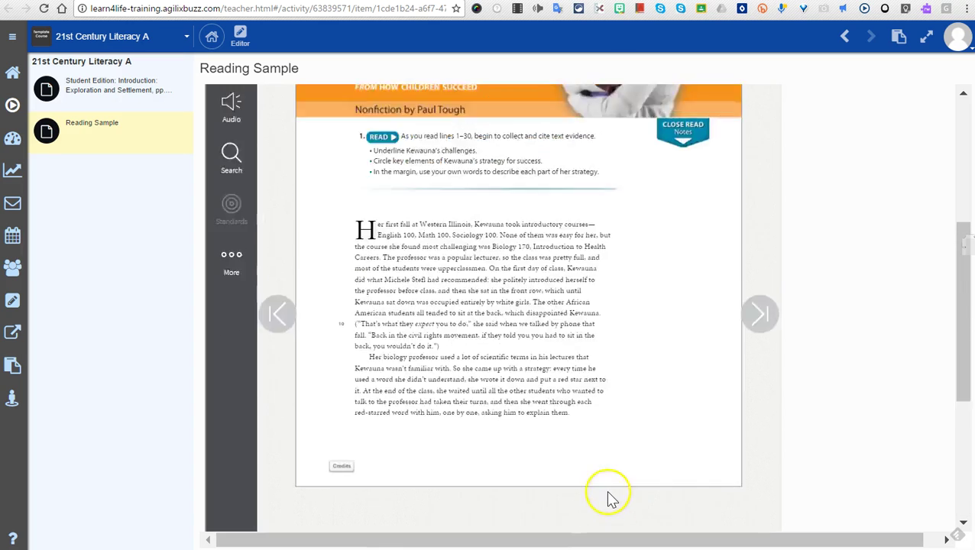
pyautogui.scroll(5, 610, 497)
pyautogui.scroll(-2, 562, 365)
pyautogui.scroll(2, 527, 374)
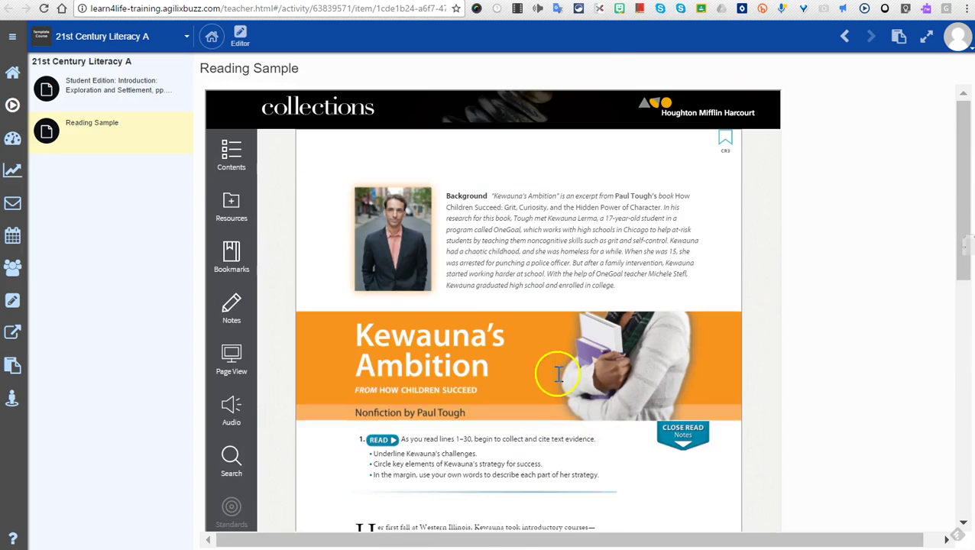